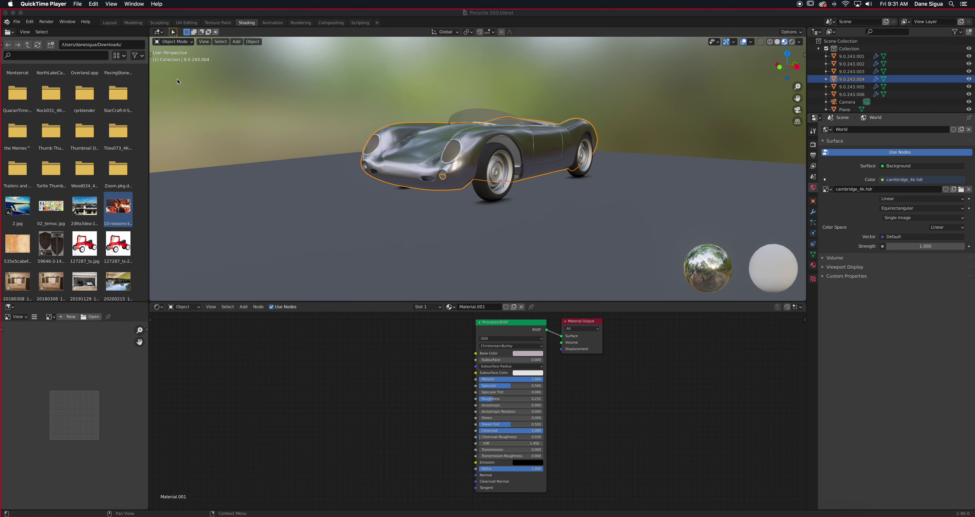
# In the Layout workspace, turn off X-ray shading and view the car through the scene camera
pyautogui.click(109, 23)
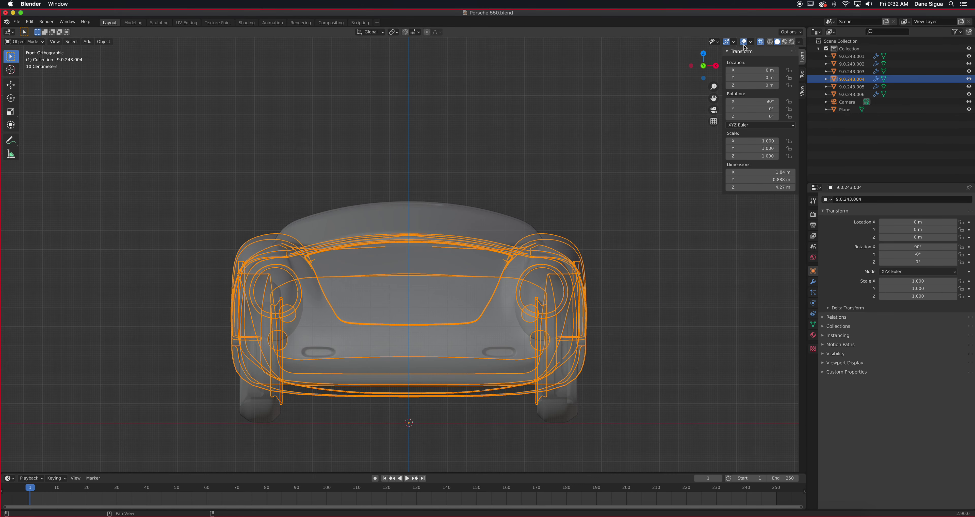
pyautogui.click(760, 42)
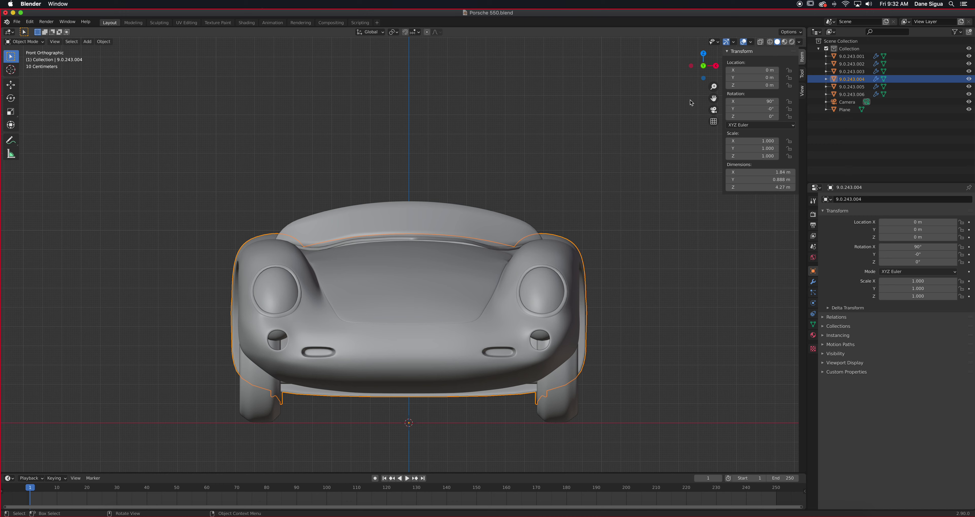
pyautogui.click(713, 111)
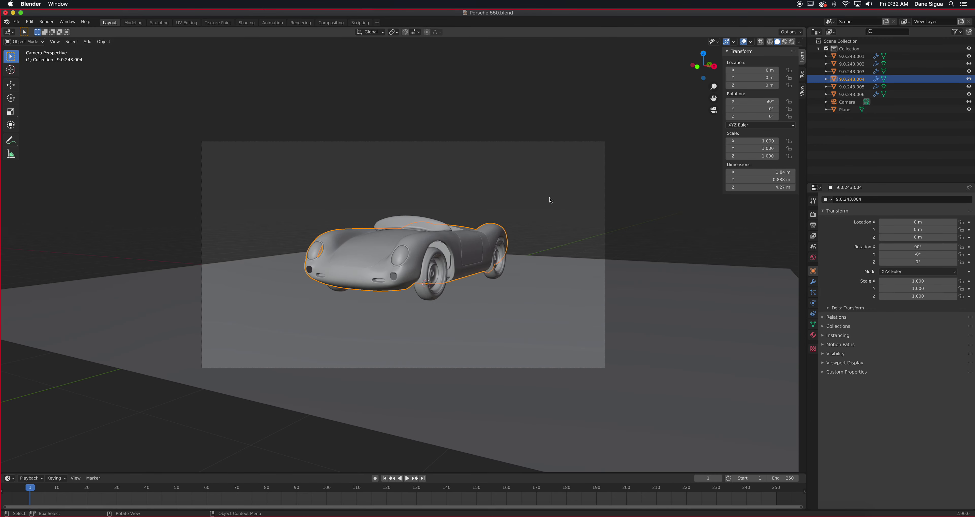
# Leave the camera view and select the camera object standing in front of the car
pyautogui.press('KP_0')
pyautogui.press('KP_0')
pyautogui.press('KP_0')
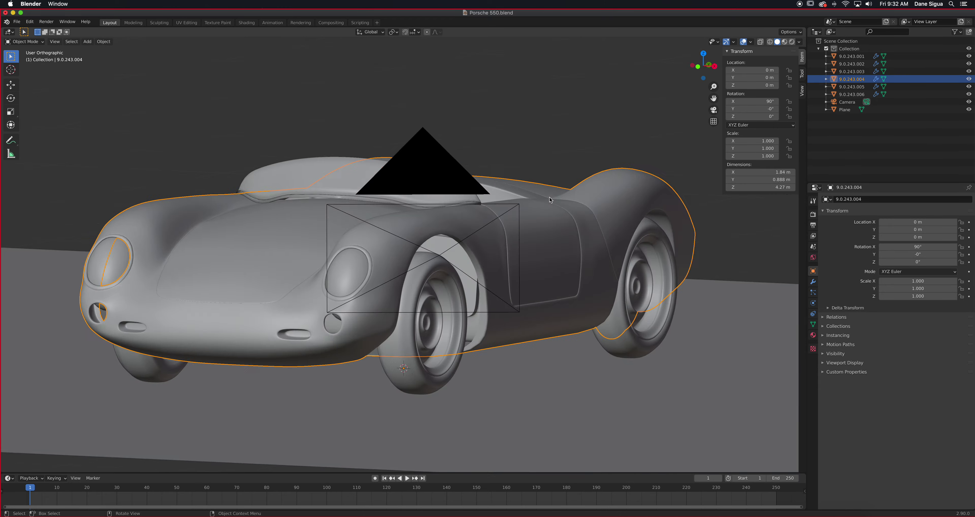
pyautogui.moveTo(520, 223); pyautogui.dragTo(461, 269, button='middle')
pyautogui.scroll(-5, 475, 247)
pyautogui.scroll(-5, 460, 266)
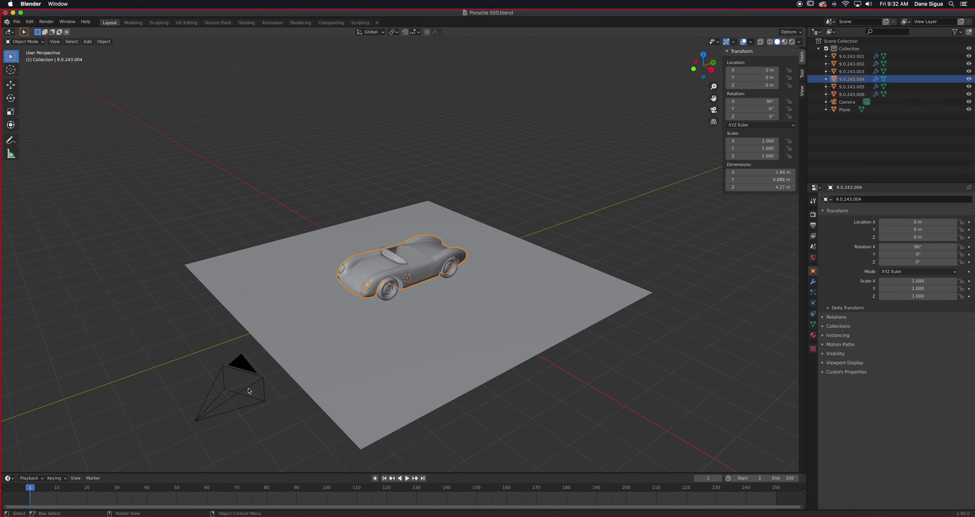
pyautogui.click(249, 390)
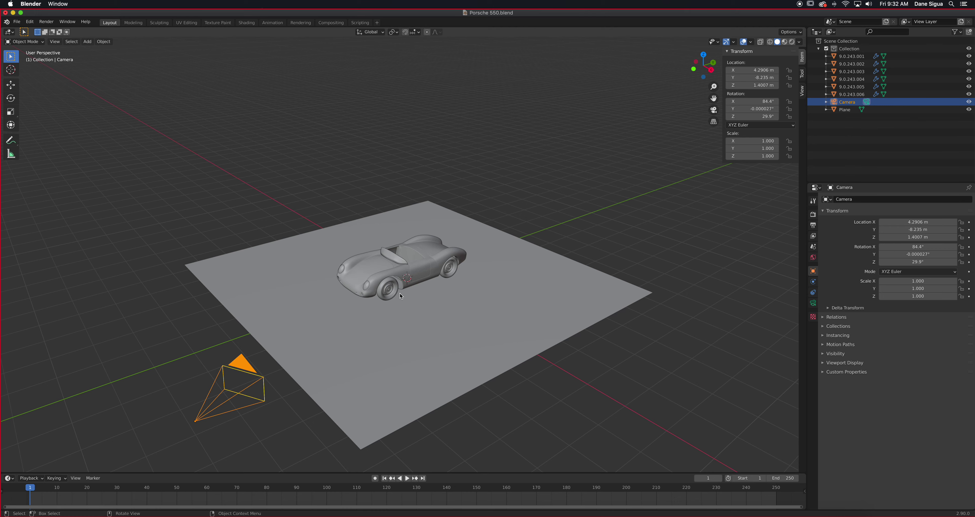
# Look through the selected camera and show its lens settings
pyautogui.scroll(2, 400, 296)
pyautogui.keyDown('shift'); pyautogui.moveTo(406, 302); pyautogui.dragTo(466, 250, button='middle'); pyautogui.keyUp('shift')
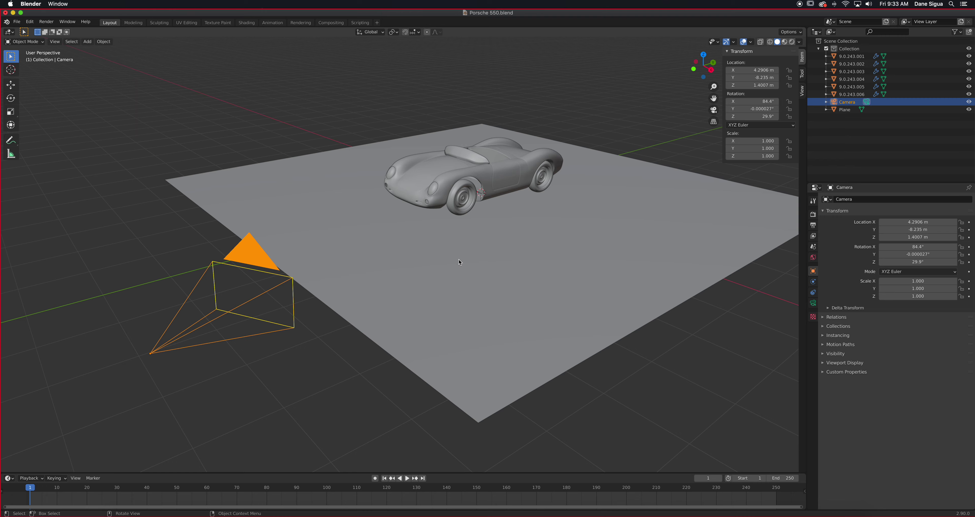
pyautogui.moveTo(535, 252); pyautogui.dragTo(527, 266, button='middle')
pyautogui.press('KP_0')
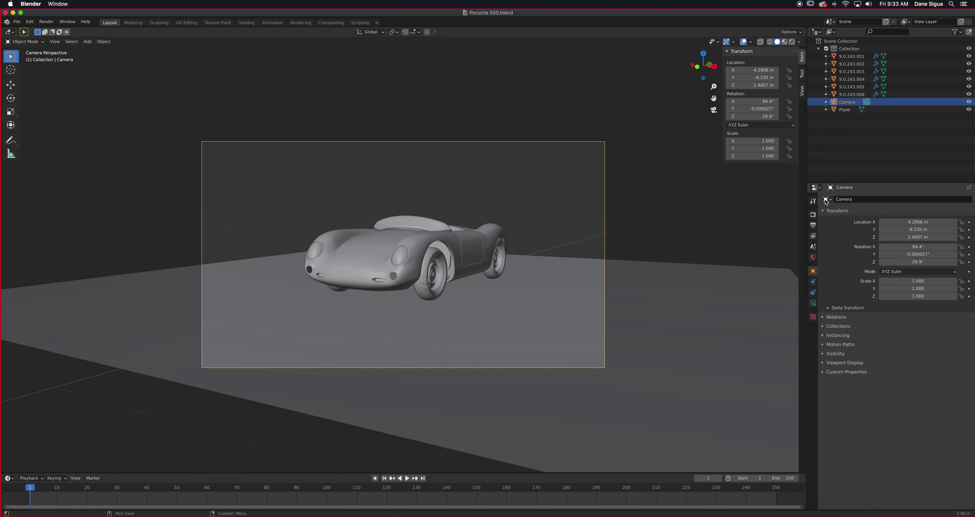
pyautogui.click(814, 304)
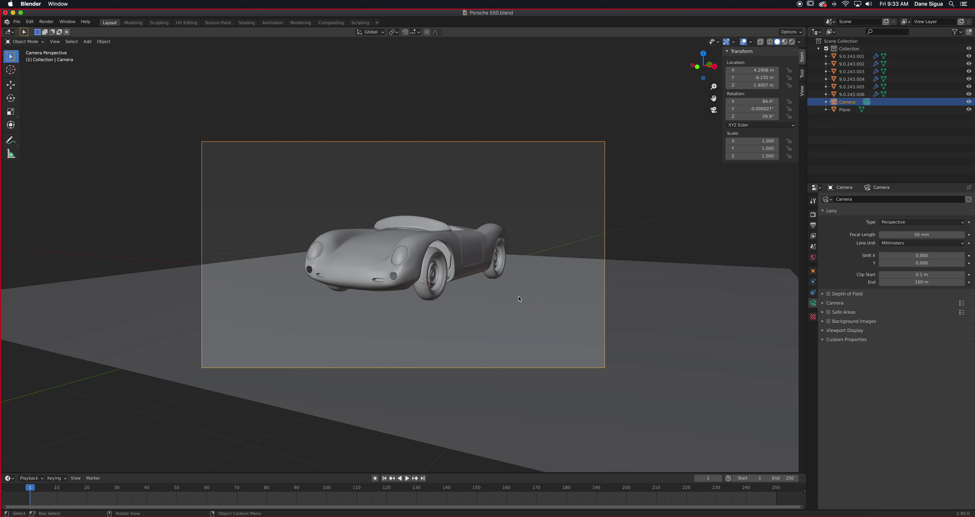
# Inspect the camera's placement relative to the car from outside, and return to the camera view
pyautogui.moveTo(755, 70)
pyautogui.mouseDown()
pyautogui.moveTo(735, 70)
pyautogui.moveTo(770, 70)
pyautogui.moveTo(754, 70)
pyautogui.mouseUp()
pyautogui.press('KP_0')
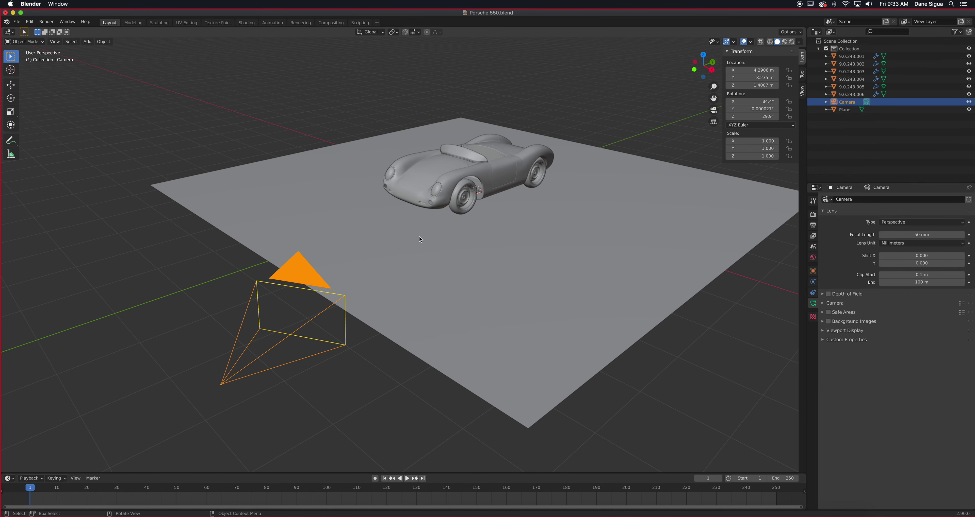
pyautogui.moveTo(419, 239); pyautogui.dragTo(402, 230, button='middle')
pyautogui.scroll(4, 402, 230)
pyautogui.scroll(-4, 401, 230)
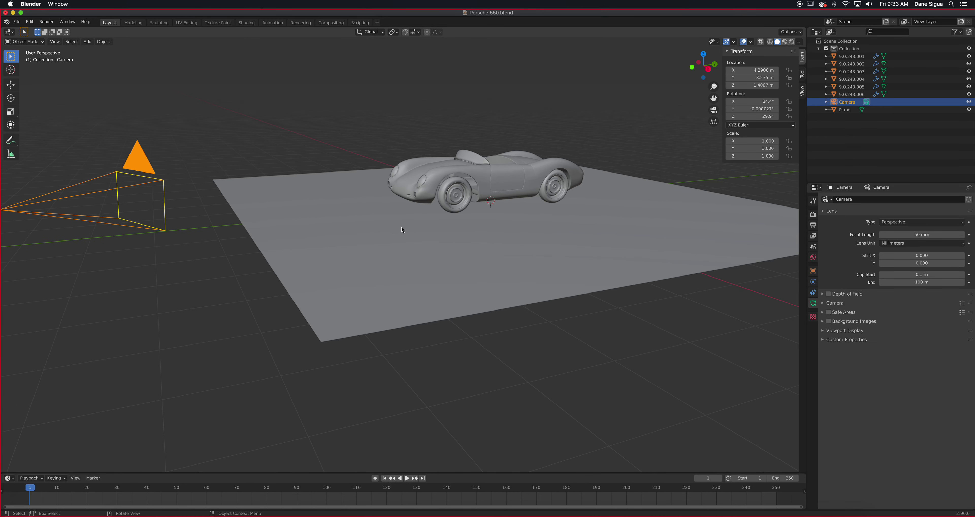
pyautogui.press('KP_0')
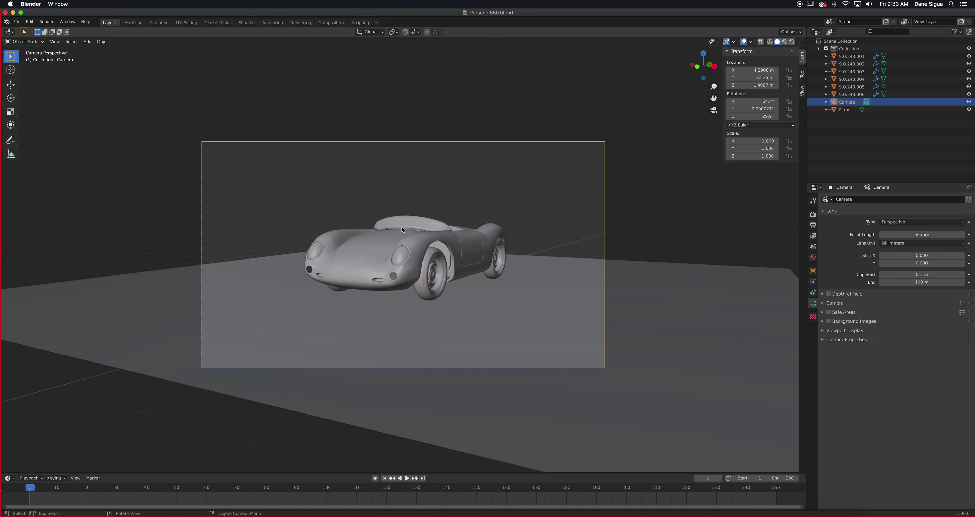
# Enable the Camera to View lock and move the camera to a closer three-quarter framing of the car
pyautogui.click(801, 74)
pyautogui.click(802, 92)
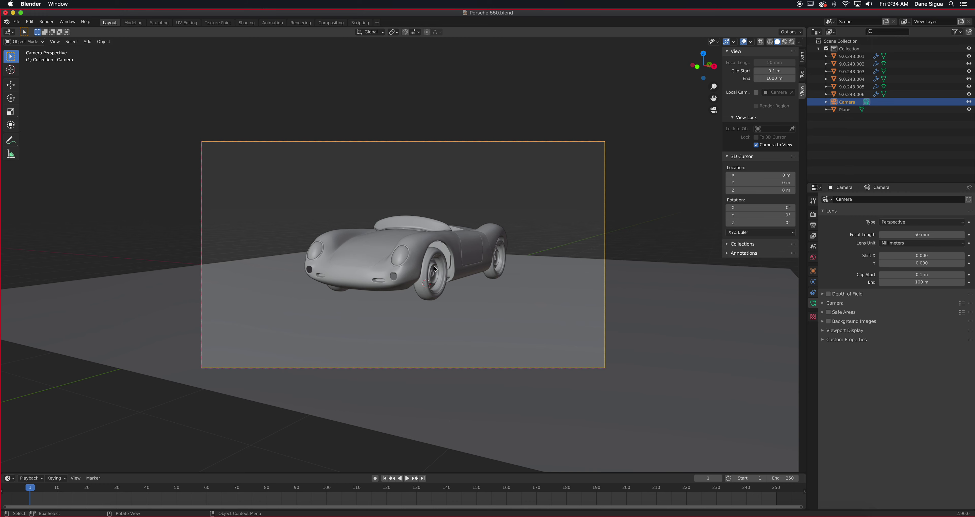
pyautogui.scroll(4, 451, 266)
pyautogui.scroll(-4, 450, 265)
pyautogui.scroll(2, 450, 266)
pyautogui.moveTo(450, 265)
pyautogui.mouseDown(button='middle')
pyautogui.moveTo(415, 290)
pyautogui.moveTo(413, 278)
pyautogui.moveTo(429, 274)
pyautogui.moveTo(420, 269)
pyautogui.moveTo(448, 269)
pyautogui.mouseUp(button='middle')
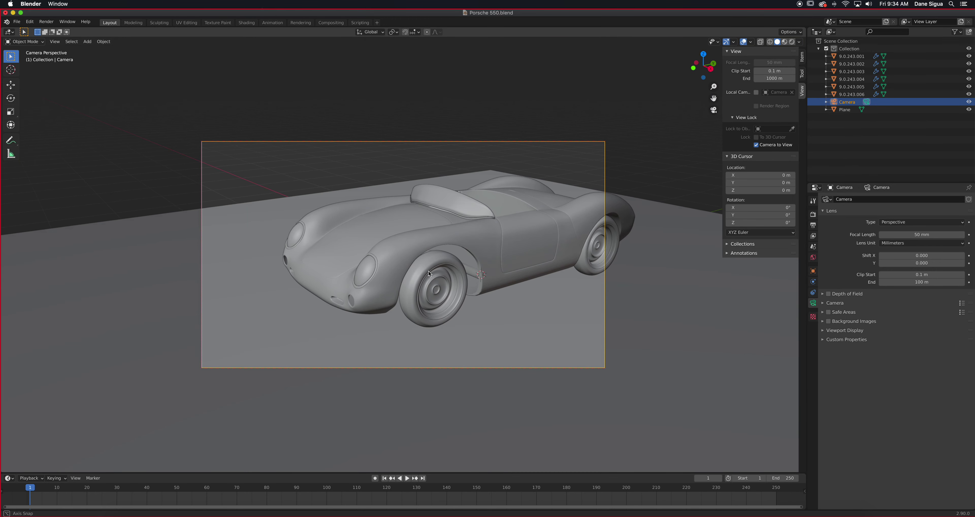
pyautogui.scroll(-2, 416, 269)
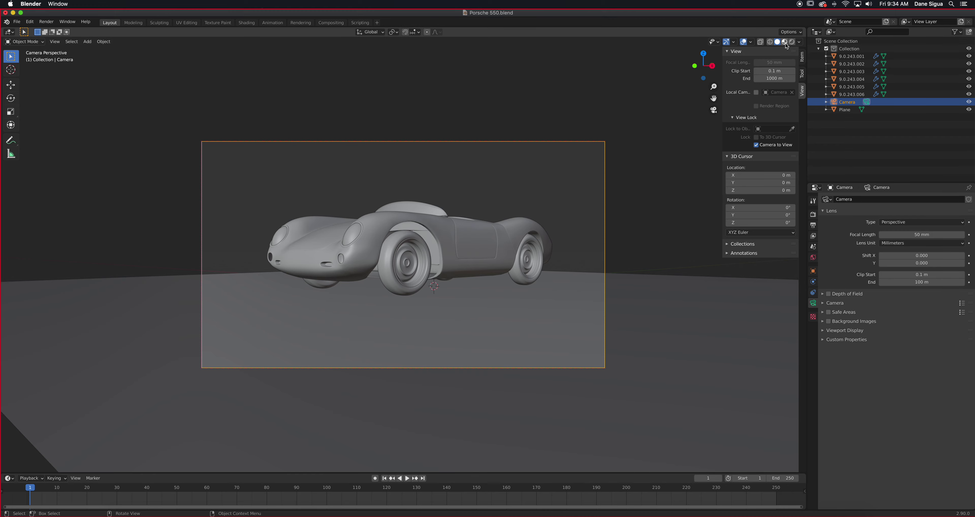
# Switch the viewport to Material Preview shading and orbit the locked camera to look down slightly on the car
pyautogui.click(784, 42)
pyautogui.moveTo(412, 276); pyautogui.dragTo(426, 274, button='middle')
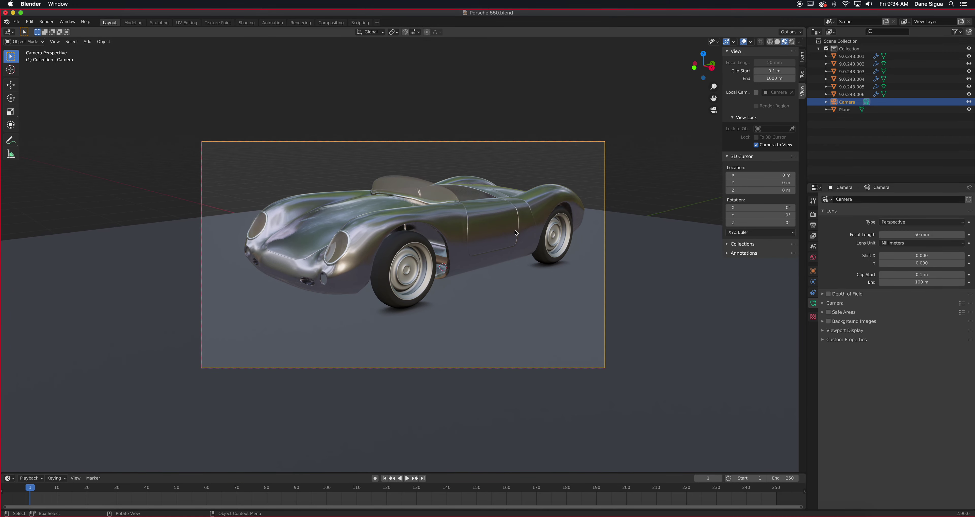
# Disable the Camera to View lock and check the camera frame at different zoom levels
pyautogui.click(755, 146)
pyautogui.scroll(1, 462, 248)
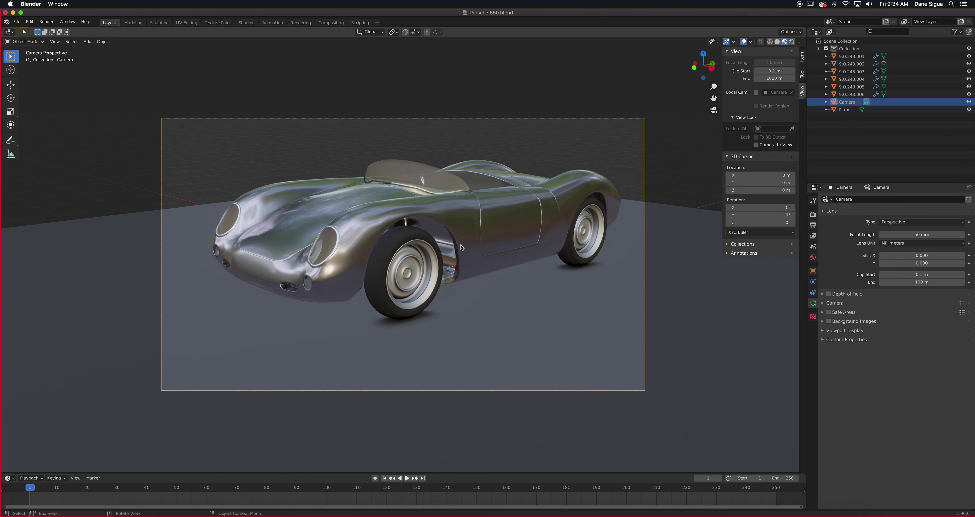
pyautogui.scroll(-2, 461, 247)
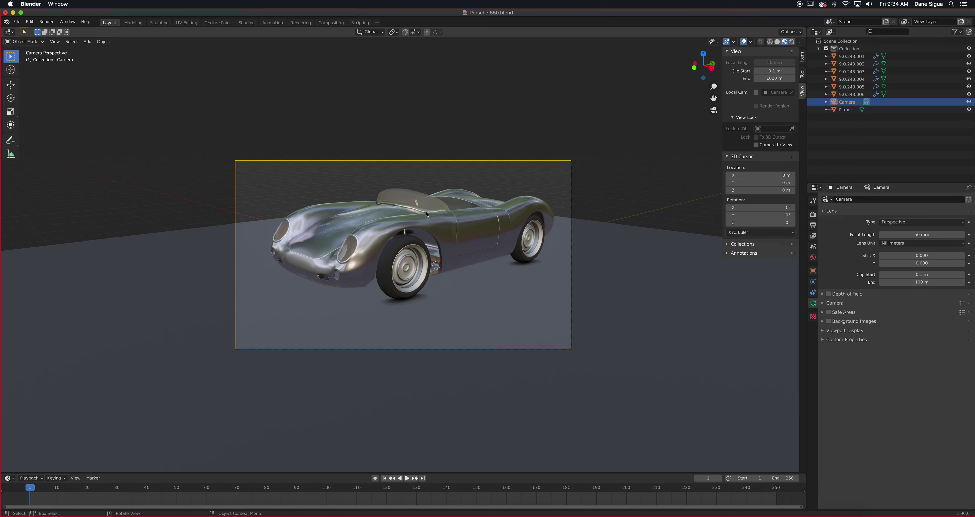
pyautogui.scroll(2, 414, 248)
pyautogui.scroll(-1, 451, 229)
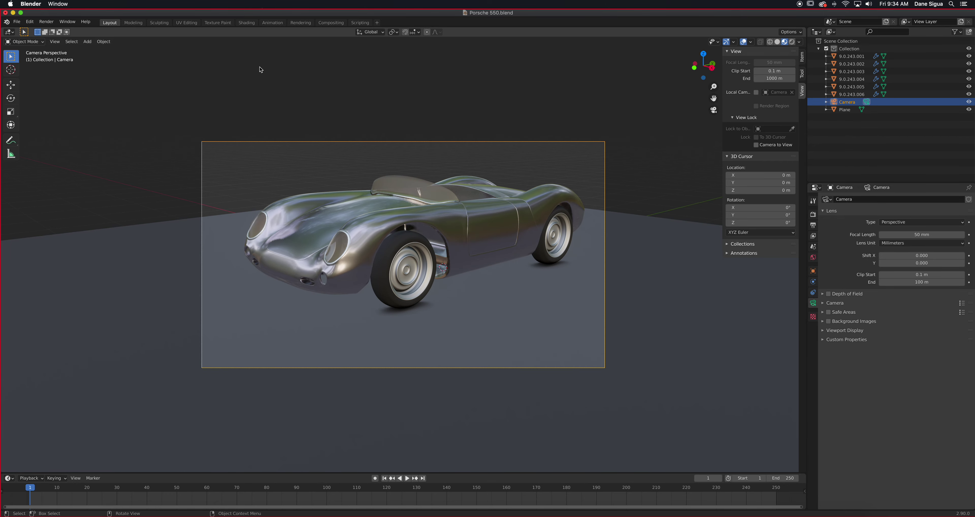
# Examine the car and the camera's placement from several outside angles, ending back in the camera view
pyautogui.moveTo(468, 245); pyautogui.dragTo(539, 258, button='middle')
pyautogui.scroll(2, 539, 258)
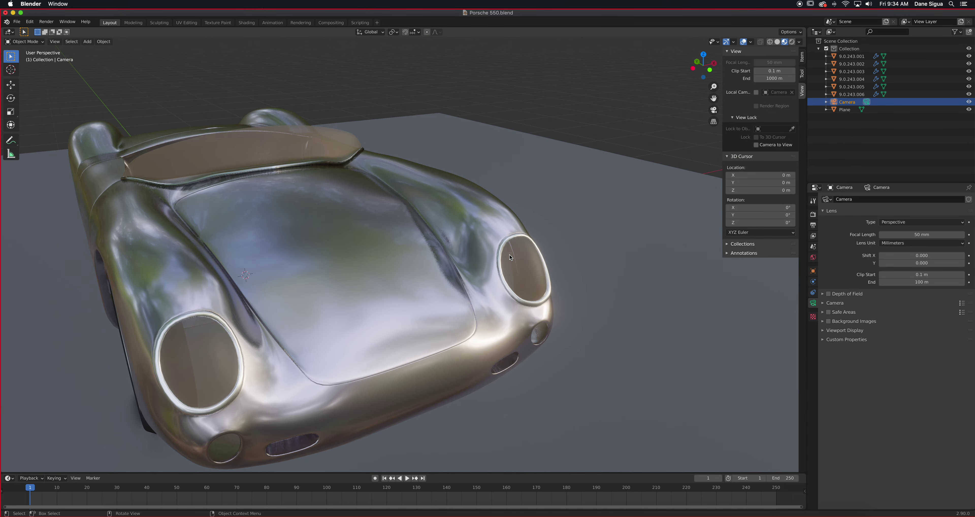
pyautogui.scroll(-5, 511, 255)
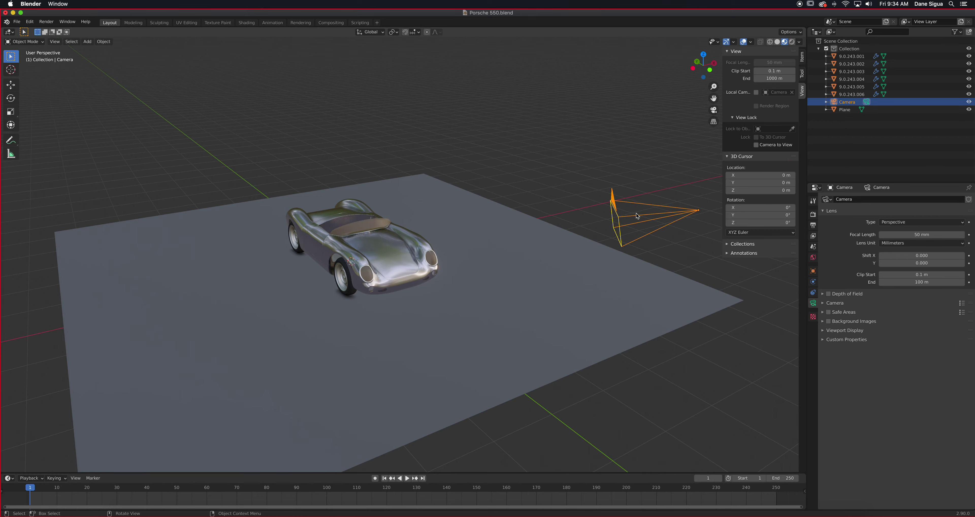
pyautogui.moveTo(486, 311); pyautogui.dragTo(387, 302, button='middle')
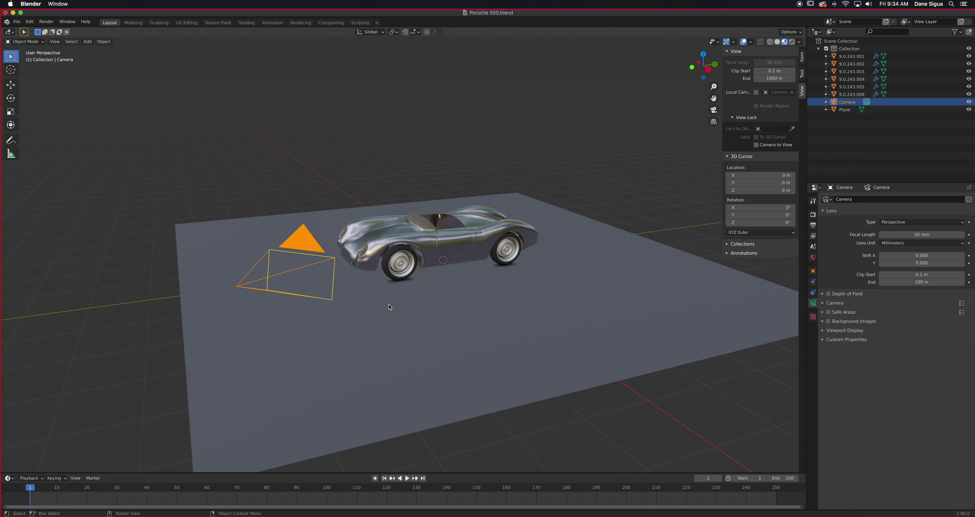
pyautogui.press('KP_0')
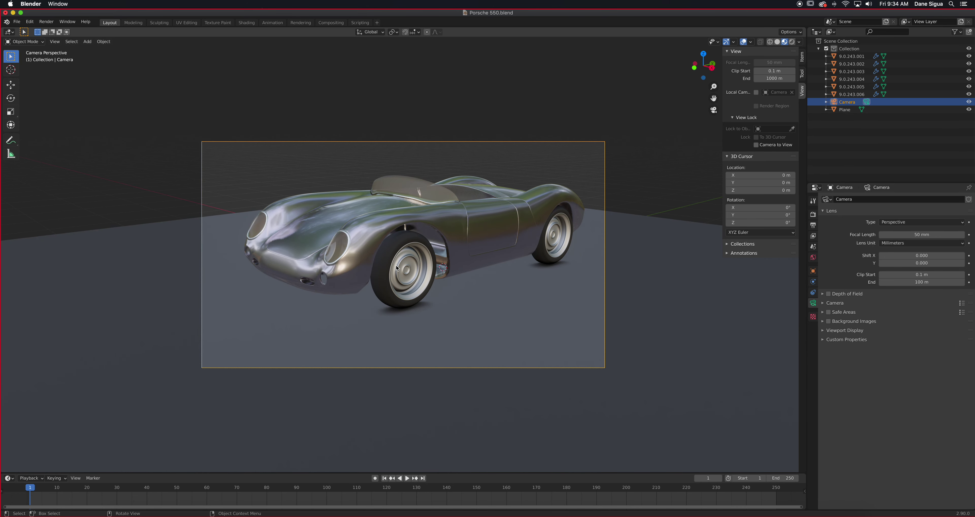
pyautogui.moveTo(393, 262)
pyautogui.mouseDown(button='middle')
pyautogui.moveTo(444, 268)
pyautogui.moveTo(391, 260)
pyautogui.mouseUp(button='middle')
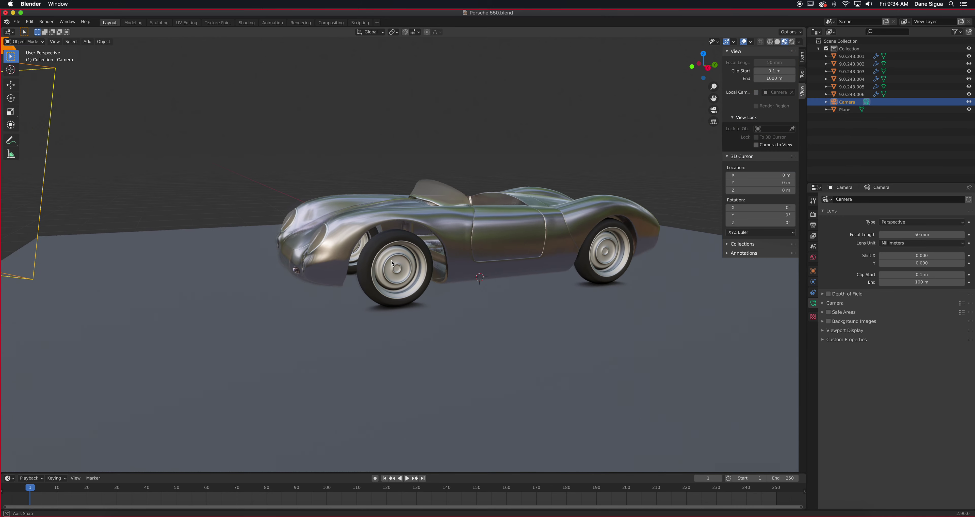
pyautogui.press('KP_0')
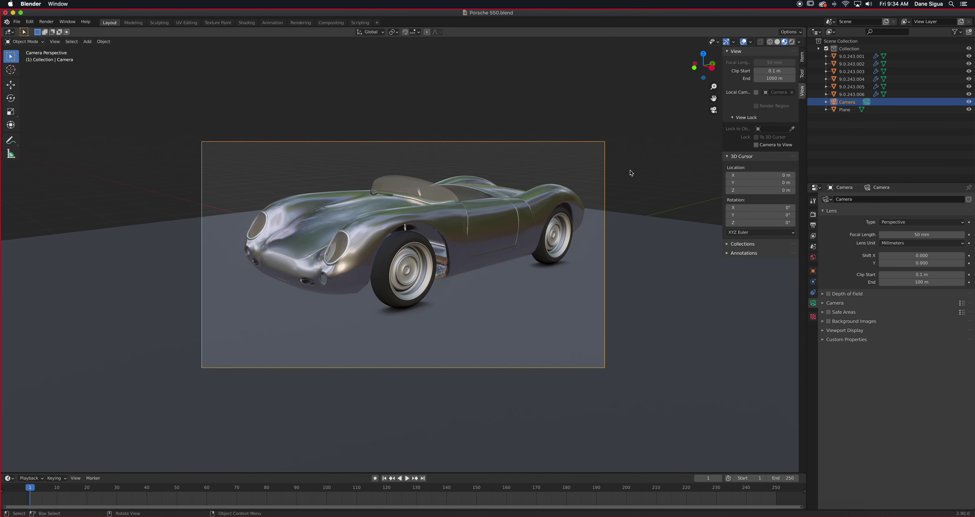
# Re-enable the Camera to View lock, orbit the camera to a more frontal, elevated shot of the car, and hide the sidebar
pyautogui.click(755, 145)
pyautogui.moveTo(389, 286)
pyautogui.mouseDown(button='middle')
pyautogui.moveTo(396, 255)
pyautogui.moveTo(464, 256)
pyautogui.moveTo(434, 275)
pyautogui.moveTo(403, 275)
pyautogui.mouseUp(button='middle')
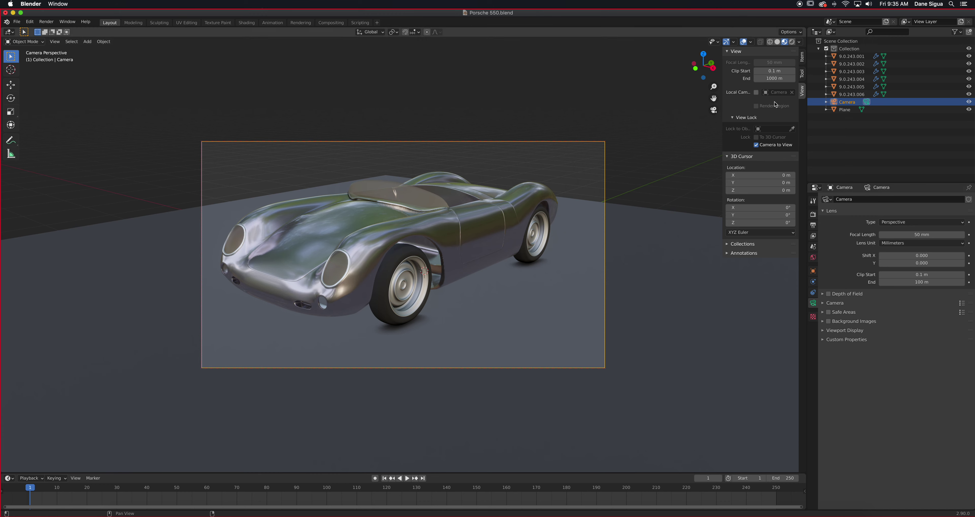
pyautogui.press('n')
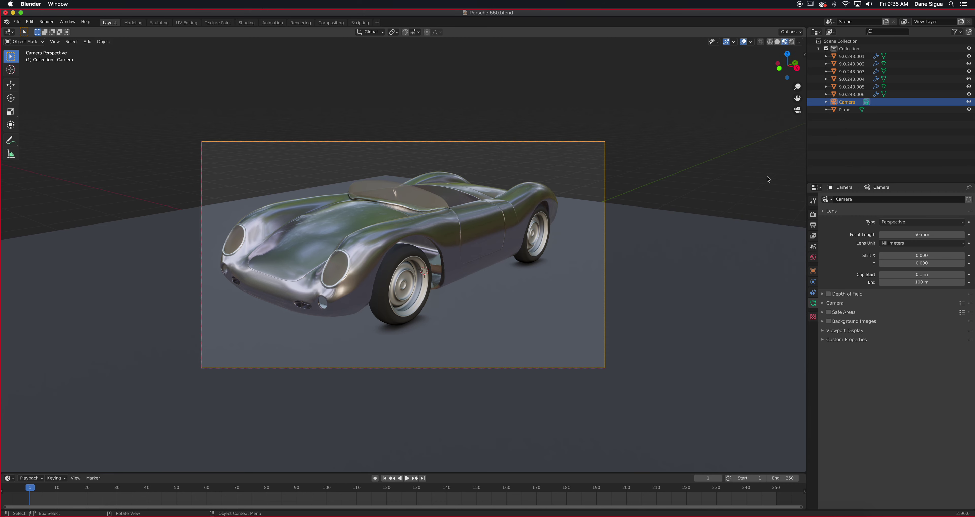
pyautogui.rightClick(806, 149)
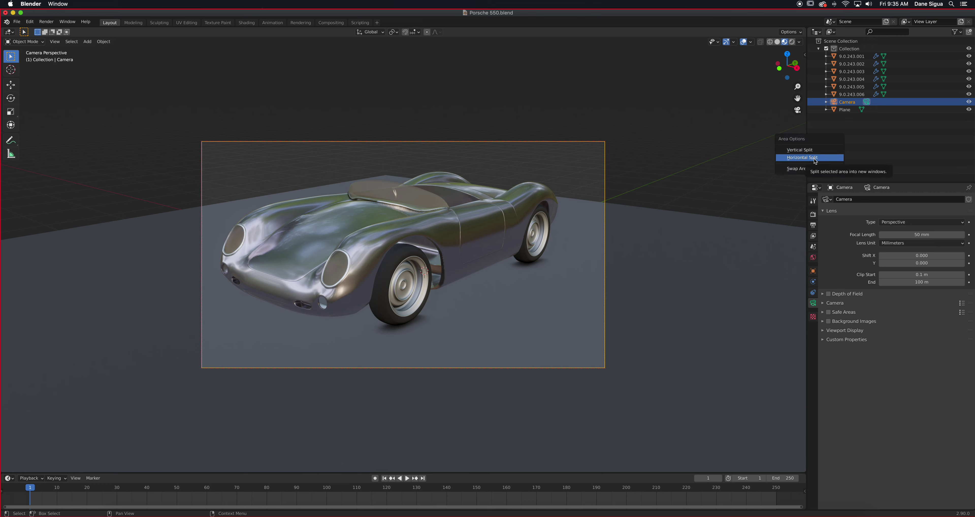
pyautogui.rightClick(650, 27)
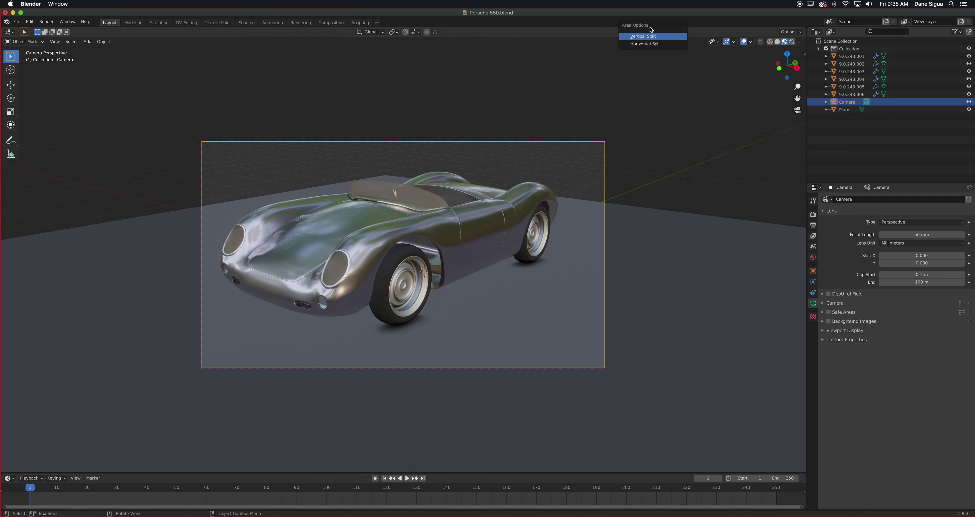
pyautogui.click(649, 44)
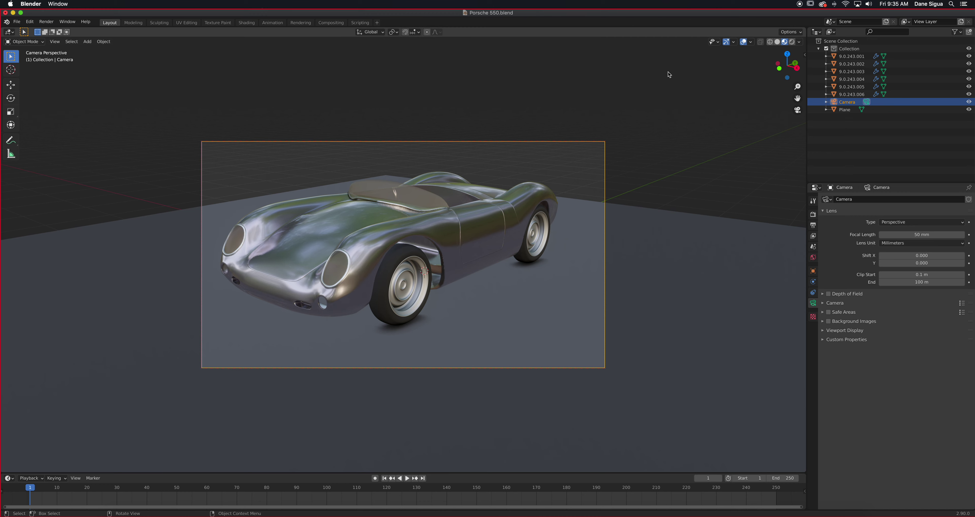
# Split the 3D viewport vertically near its middle into two side-by-side camera views
pyautogui.rightClick(638, 26)
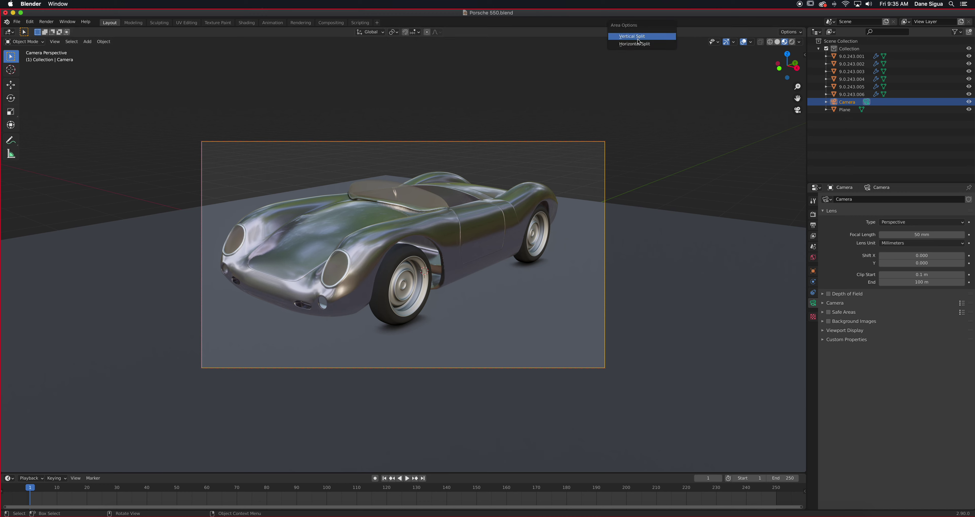
pyautogui.click(638, 38)
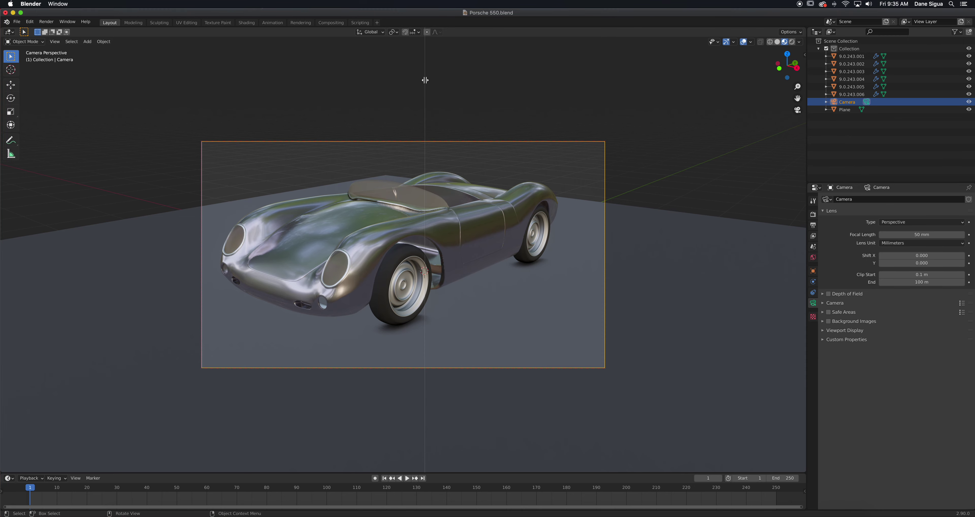
pyautogui.click(424, 80)
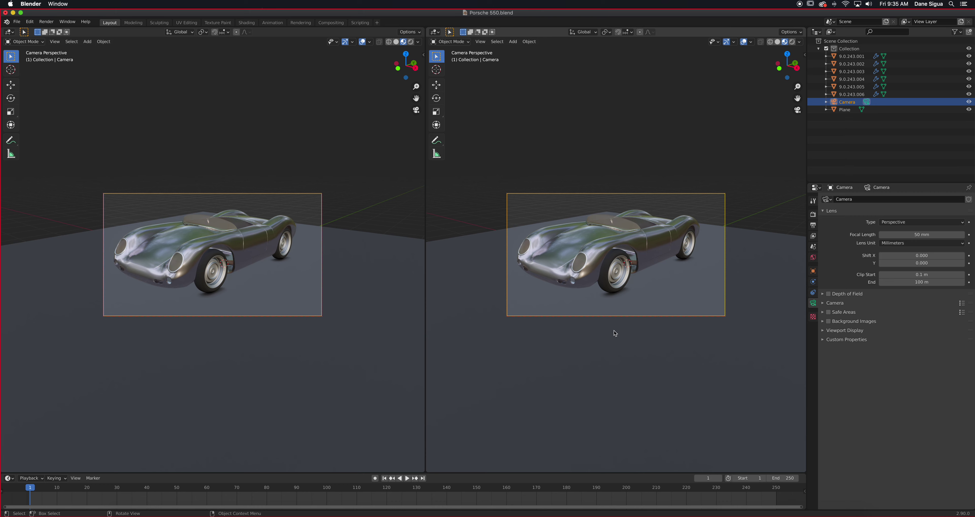
# Orbit the locked camera slightly toward the car's side, and disable the Camera to View lock in the second viewport
pyautogui.moveTo(615, 330)
pyautogui.mouseDown(button='middle')
pyautogui.moveTo(626, 352)
pyautogui.moveTo(605, 330)
pyautogui.mouseUp(button='middle')
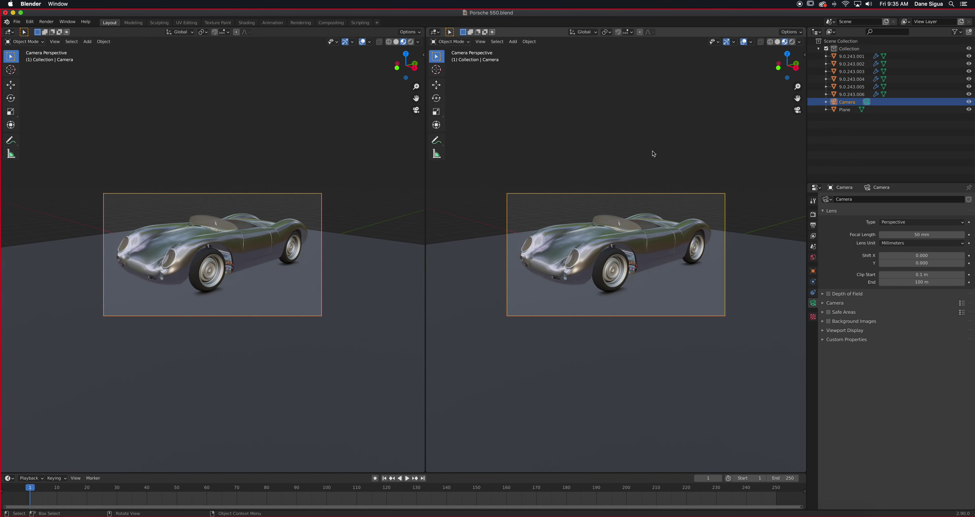
pyautogui.press('n')
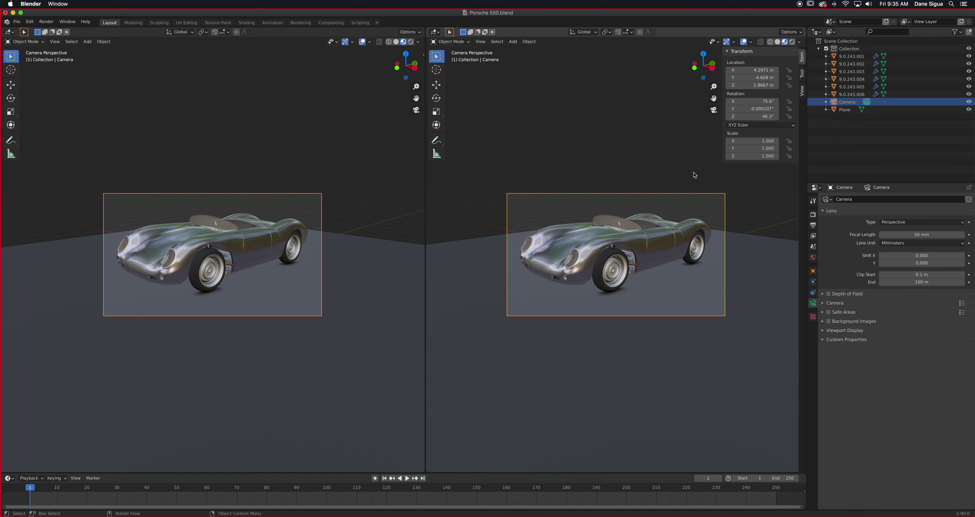
pyautogui.click(802, 91)
pyautogui.click(756, 145)
# Turn the second viewport into a free, elevated overview showing the car, the ground plane and the camera
pyautogui.moveTo(537, 387); pyautogui.dragTo(577, 394, button='middle')
pyautogui.scroll(3, 616, 318)
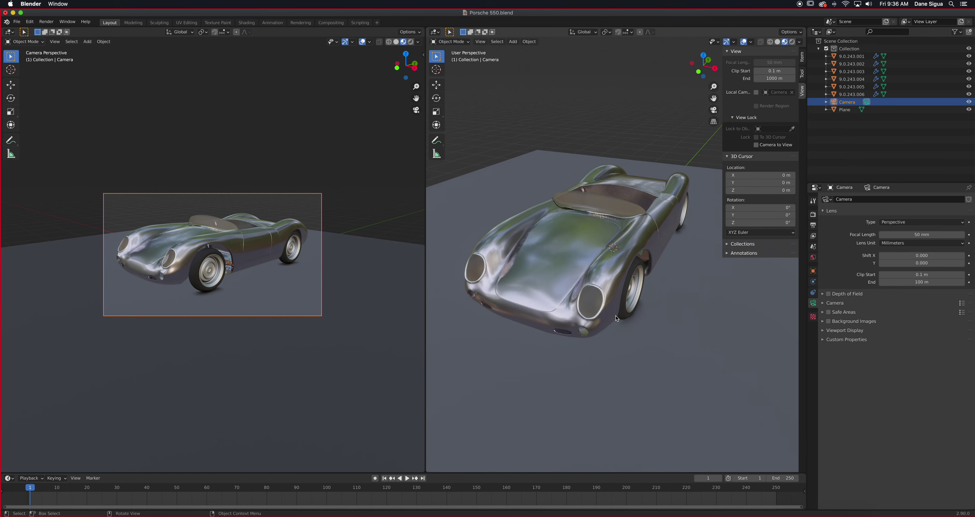
pyautogui.scroll(-6, 616, 318)
pyautogui.moveTo(620, 279); pyautogui.dragTo(668, 304, button='middle')
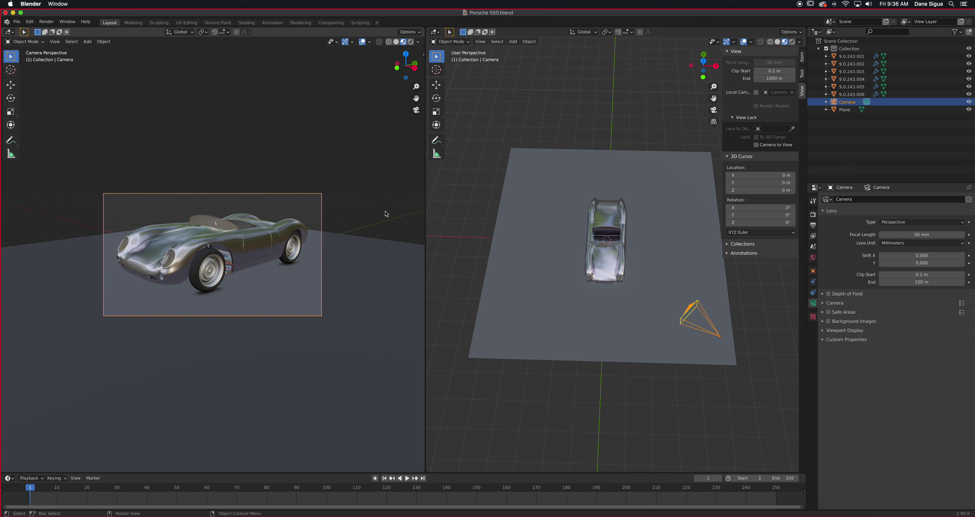
# Disable the Camera to View lock in the first viewport and enlarge the camera frame to nearly fill it
pyautogui.press('n')
pyautogui.click(375, 145)
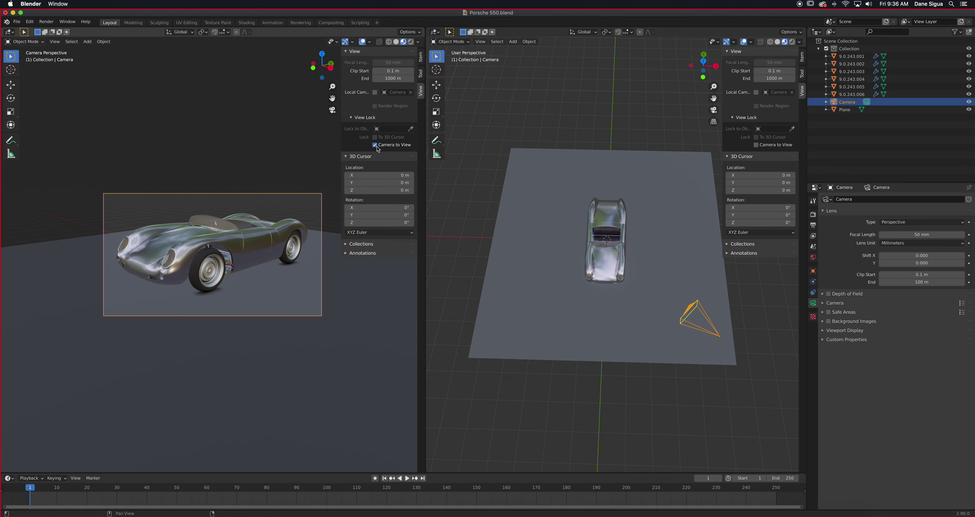
pyautogui.click(376, 145)
pyautogui.scroll(1, 351, 300)
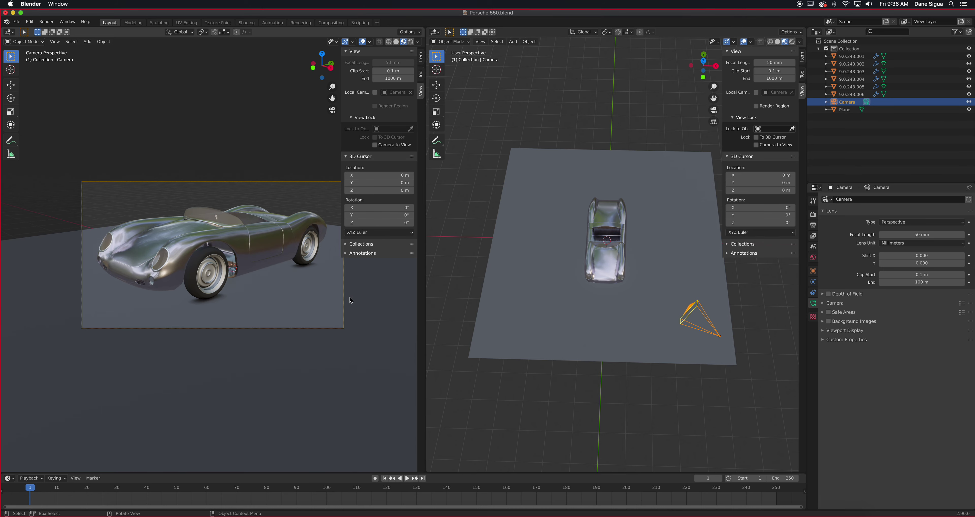
pyautogui.scroll(2, 351, 300)
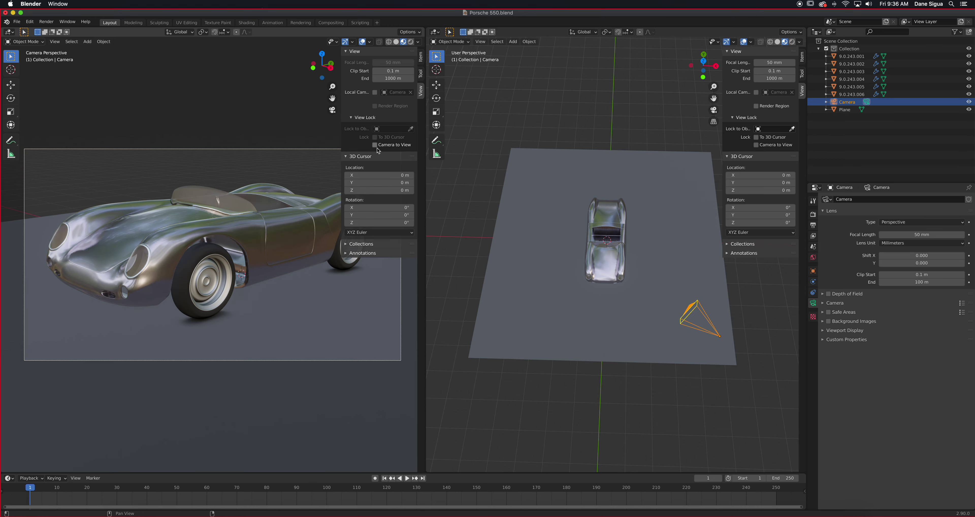
# Clear the selection, hide the first viewport's sidebar, view the car from outside the camera, and return to the camera view
pyautogui.click(324, 136)
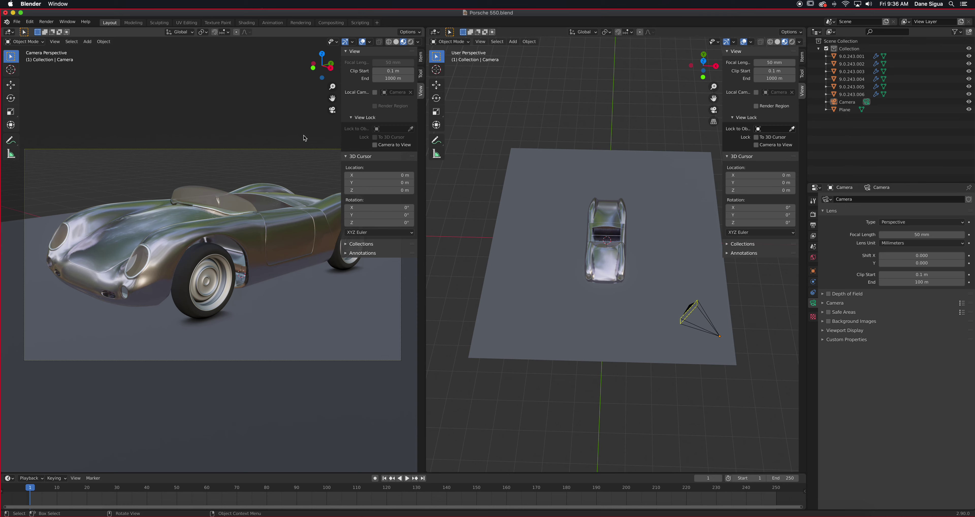
pyautogui.press('n')
pyautogui.moveTo(283, 267); pyautogui.dragTo(221, 286, button='middle')
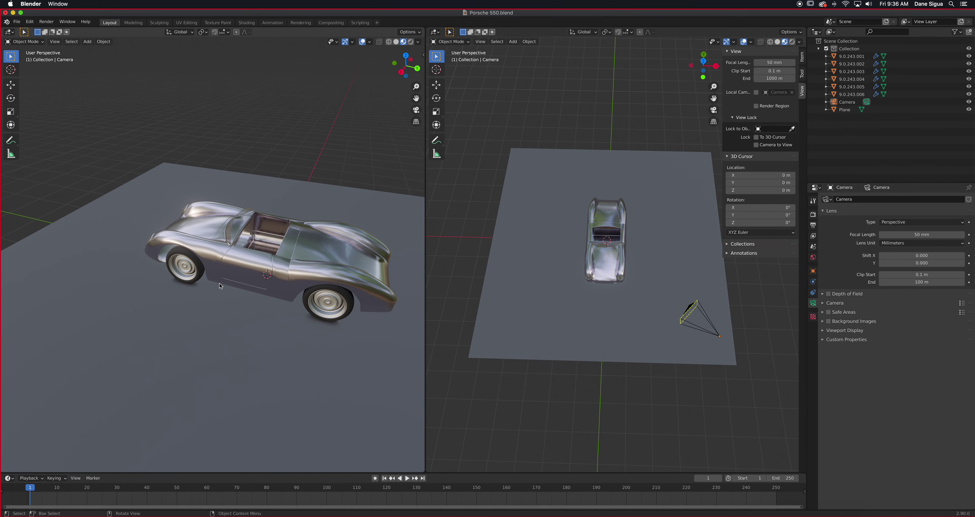
pyautogui.press('KP_0')
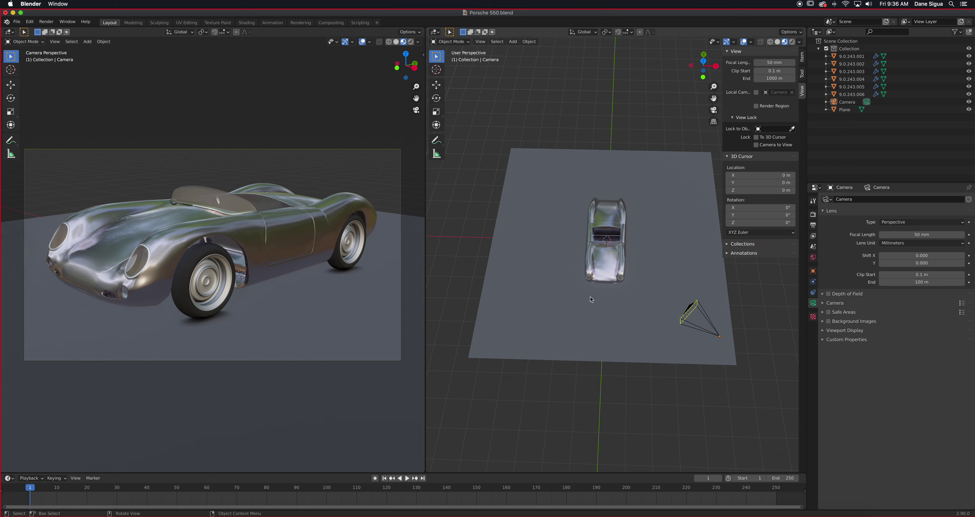
# Switch the second viewport to top view and move the camera to about X 4.13 m, Y -4.54 m
pyautogui.press('KP_7')
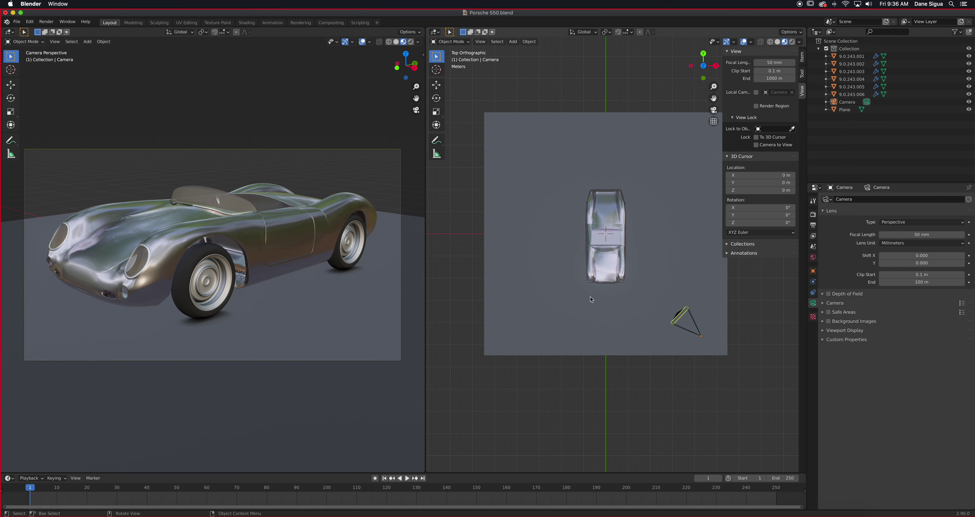
pyautogui.click(689, 318)
pyautogui.click(699, 329)
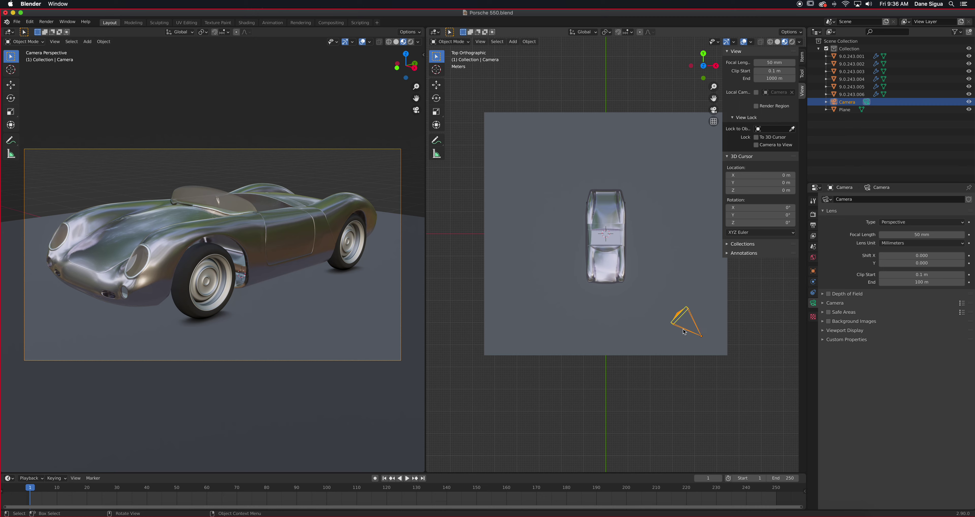
pyautogui.press('g')
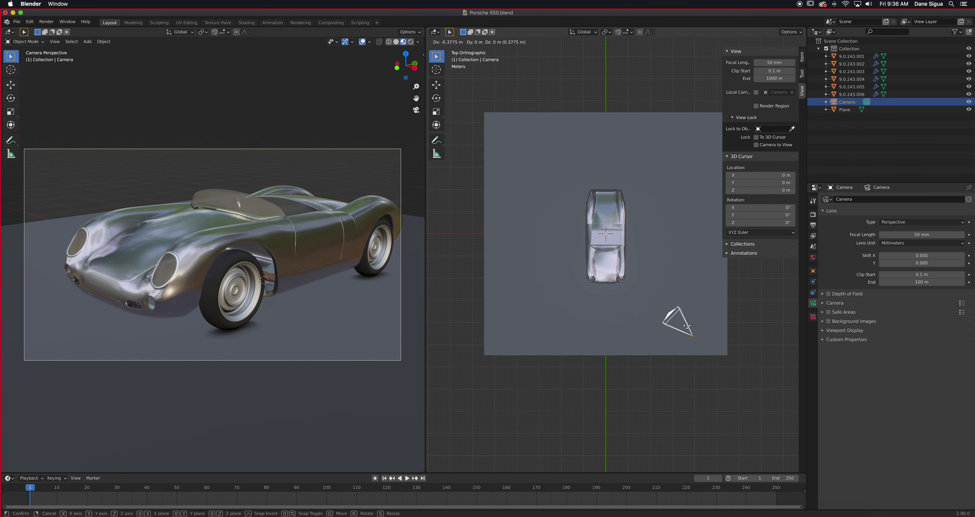
pyautogui.click(692, 325)
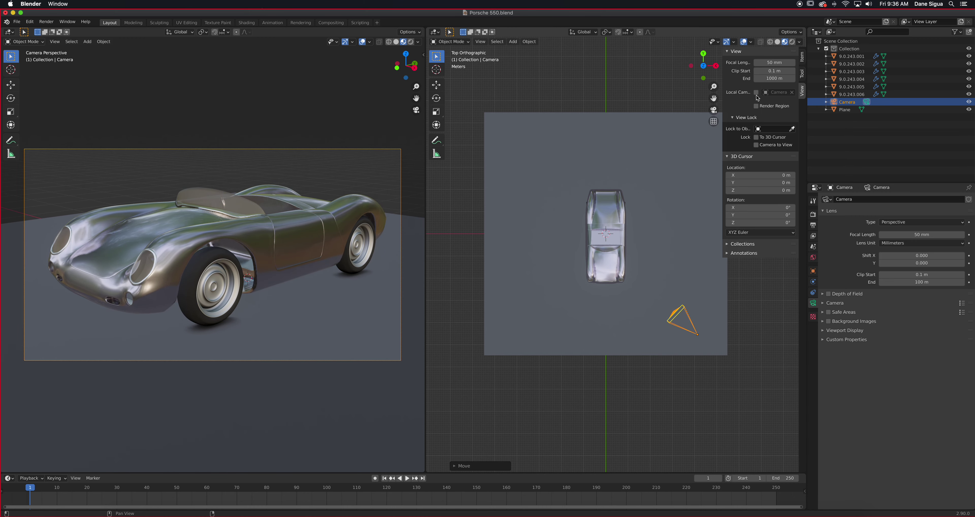
pyautogui.click(802, 57)
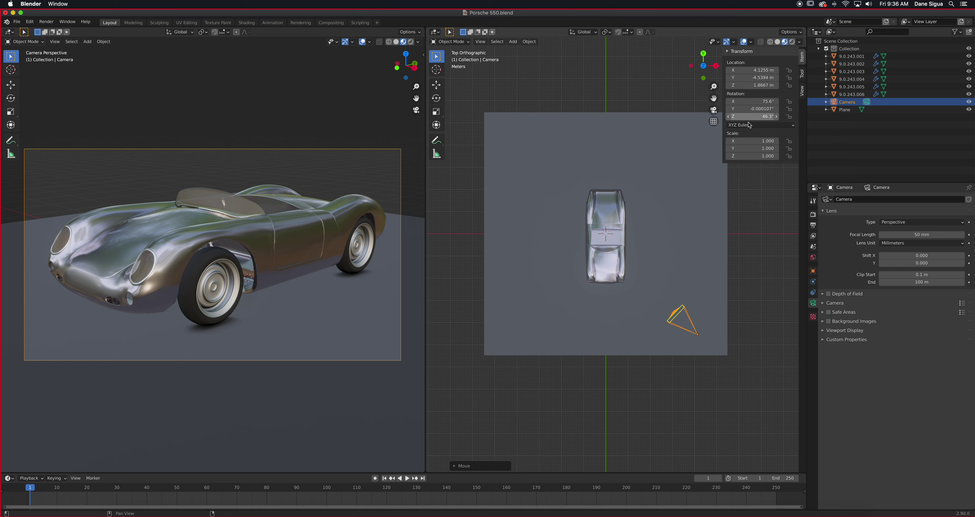
pyautogui.moveTo(744, 116)
pyautogui.mouseDown()
pyautogui.moveTo(765, 117)
pyautogui.moveTo(744, 117)
pyautogui.mouseUp()
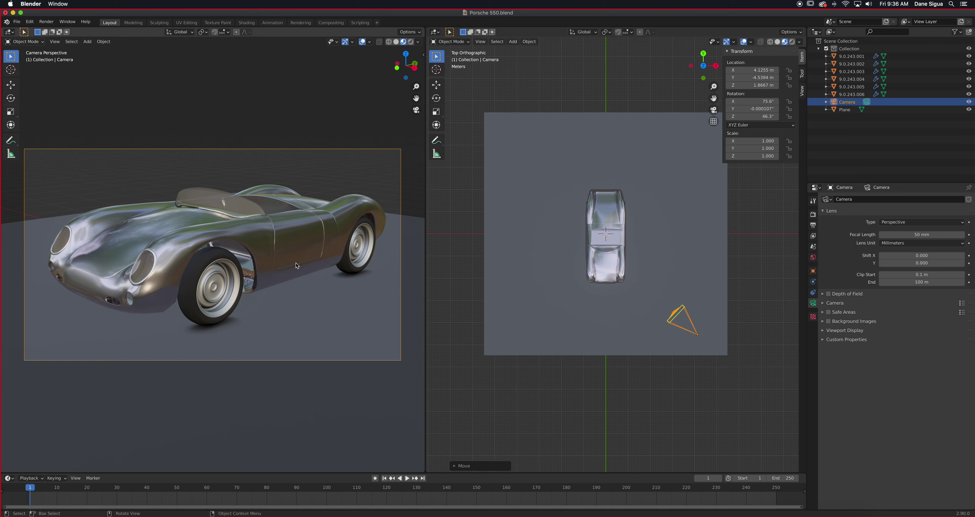
# Re-enable Camera to View in the first viewport and orbit the camera to a lower shot, about 1.25 m high with 82.4° X rotation
pyautogui.press('n')
pyautogui.click(376, 145)
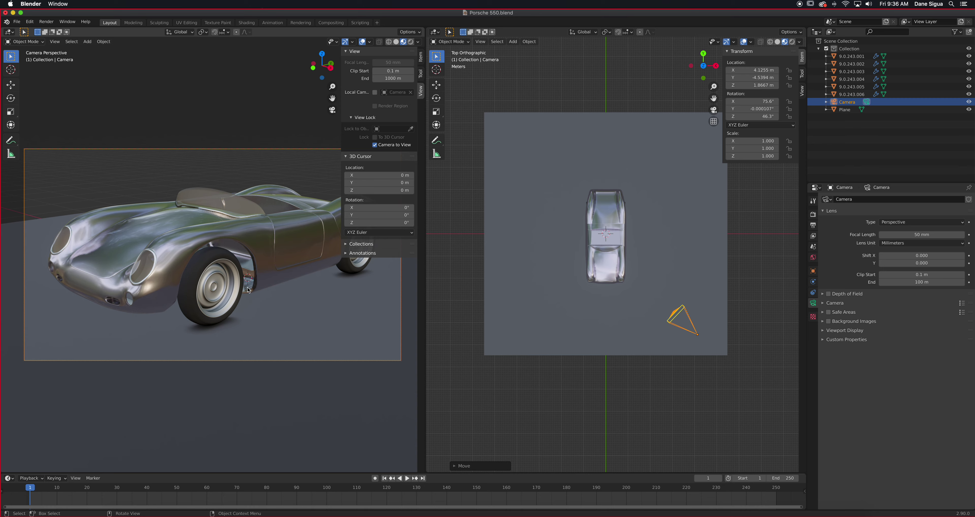
pyautogui.moveTo(271, 249); pyautogui.dragTo(244, 283, button='middle')
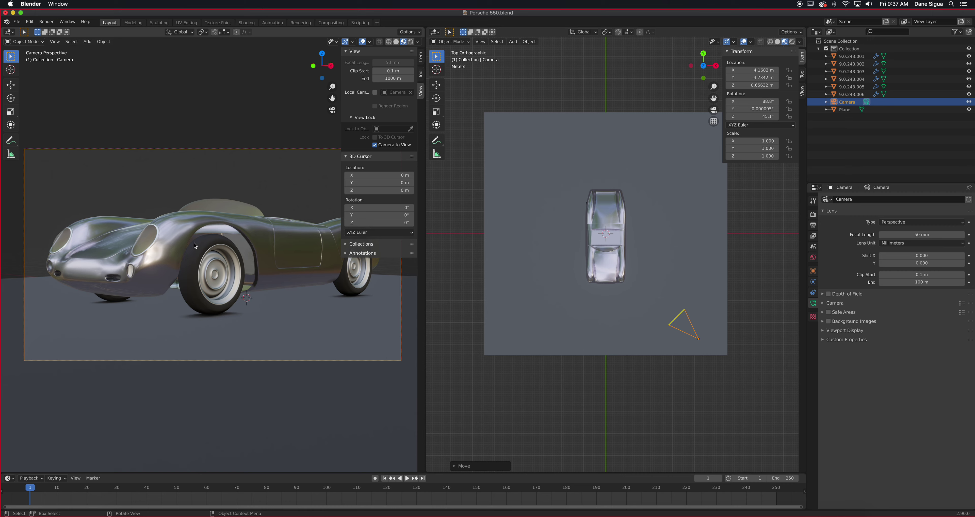
pyautogui.click(375, 146)
pyautogui.click(374, 145)
pyautogui.moveTo(301, 194)
pyautogui.mouseDown(button='middle')
pyautogui.moveTo(296, 203)
pyautogui.moveTo(299, 191)
pyautogui.mouseUp(button='middle')
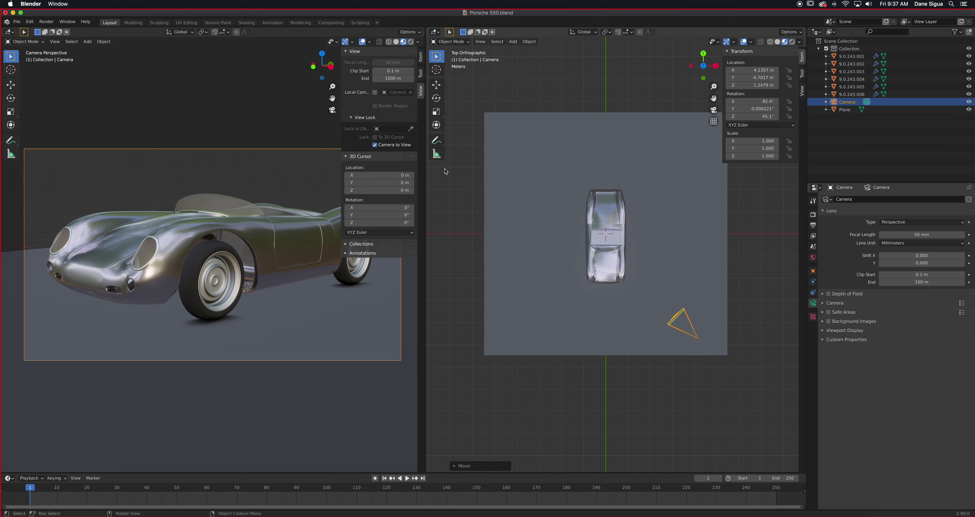
# Turn off Camera to View to look at the camera from outside, restore the lock, and return to the camera view
pyautogui.click(376, 146)
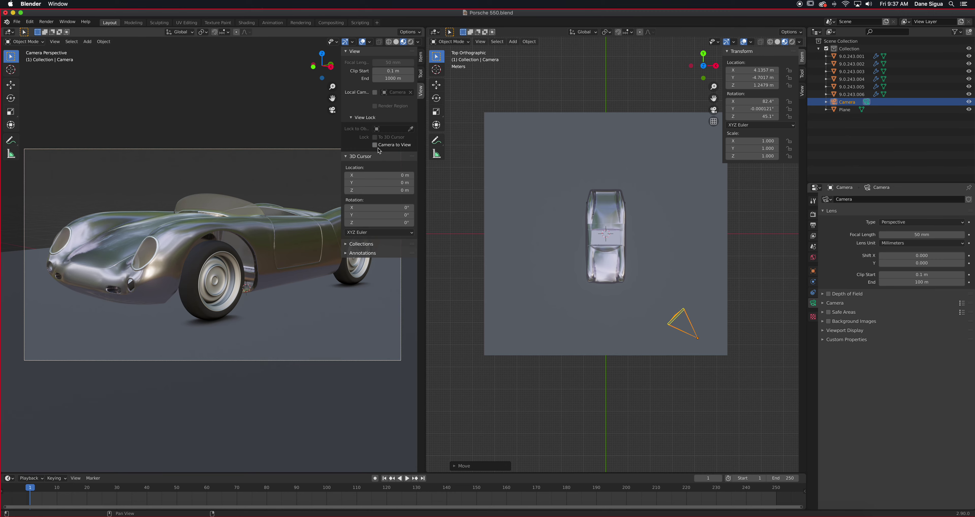
pyautogui.moveTo(254, 244)
pyautogui.mouseDown(button='middle')
pyautogui.moveTo(294, 251)
pyautogui.moveTo(254, 258)
pyautogui.mouseUp(button='middle')
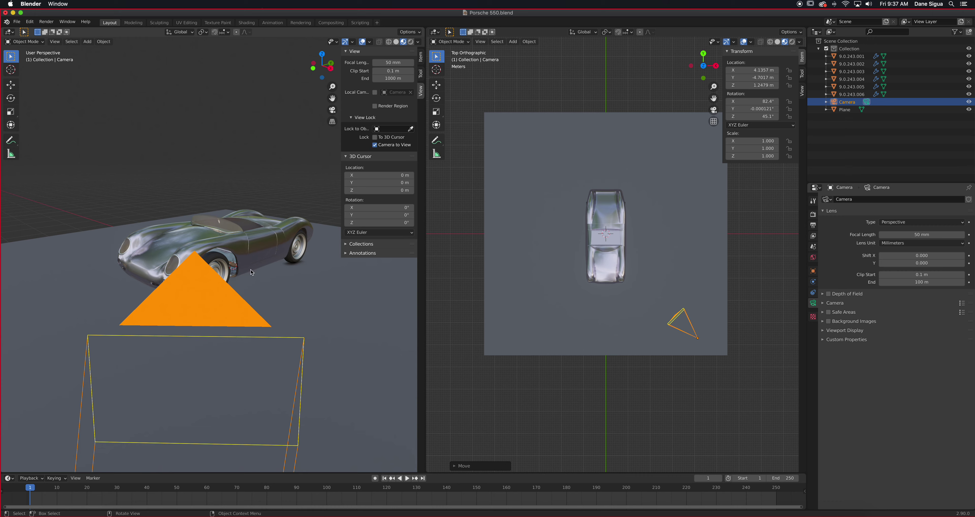
pyautogui.click(333, 110)
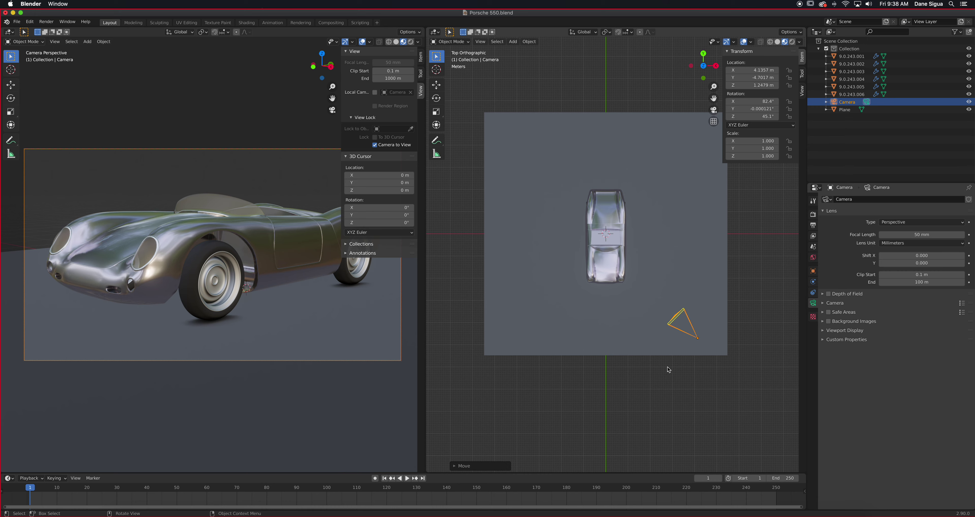
# Duplicate the camera in place and rename the duplicate "Camera Copy"
pyautogui.hotkey('shift', 'd')
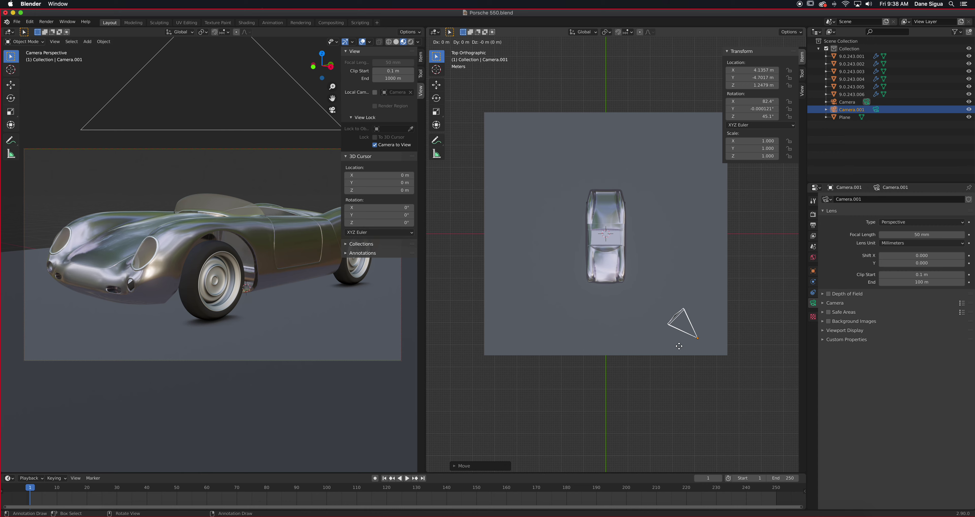
pyautogui.rightClick(620, 424)
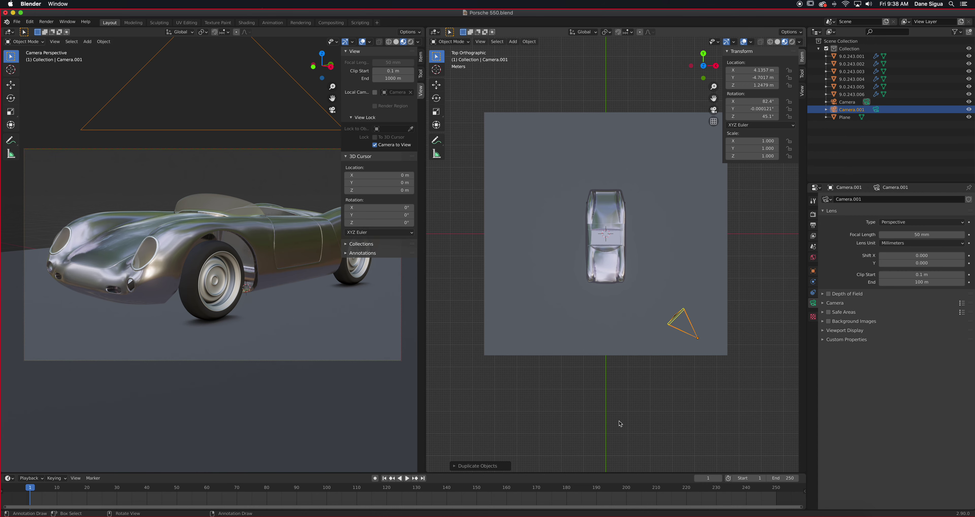
pyautogui.doubleClick(860, 109)
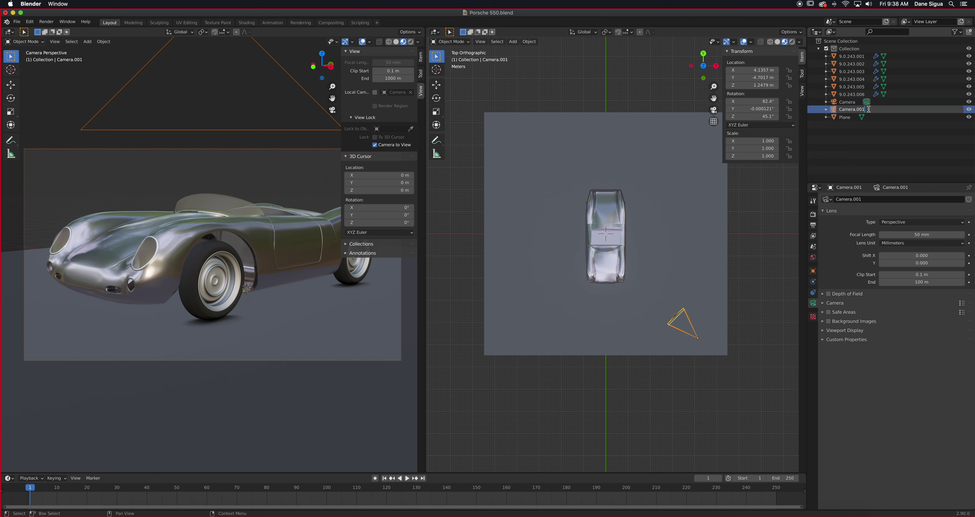
pyautogui.write('Copy')
pyautogui.press('Return')
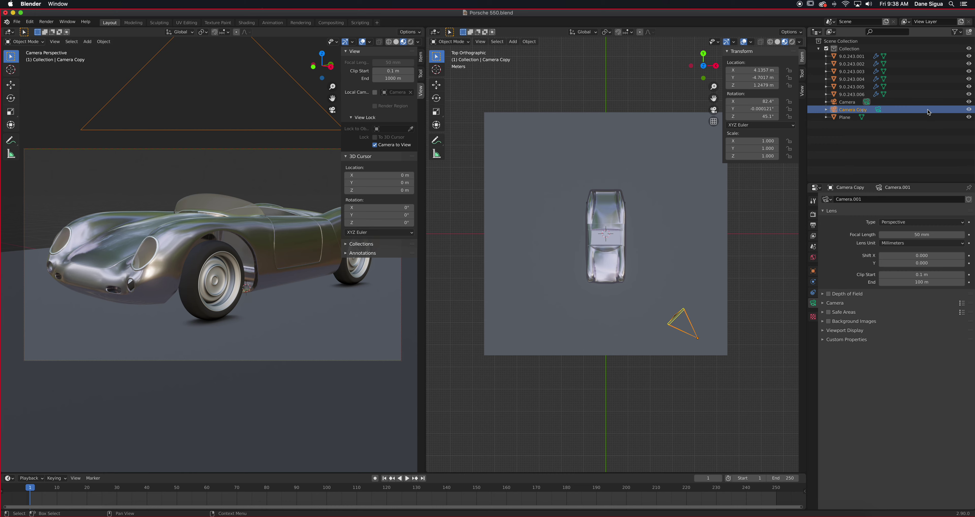
# Hide Camera Copy, display the selectability toggles in the Outliner, and make the copy unselectable
pyautogui.click(969, 109)
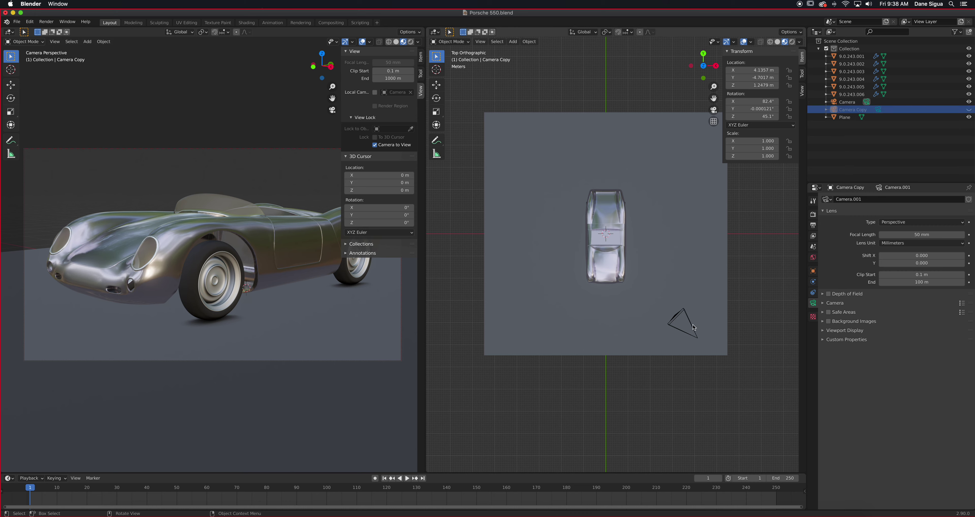
pyautogui.click(959, 33)
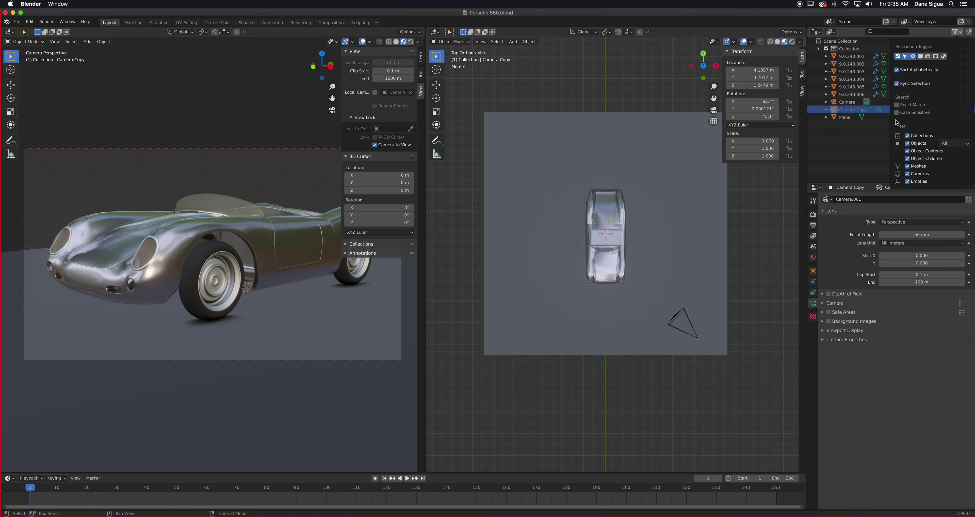
pyautogui.click(906, 60)
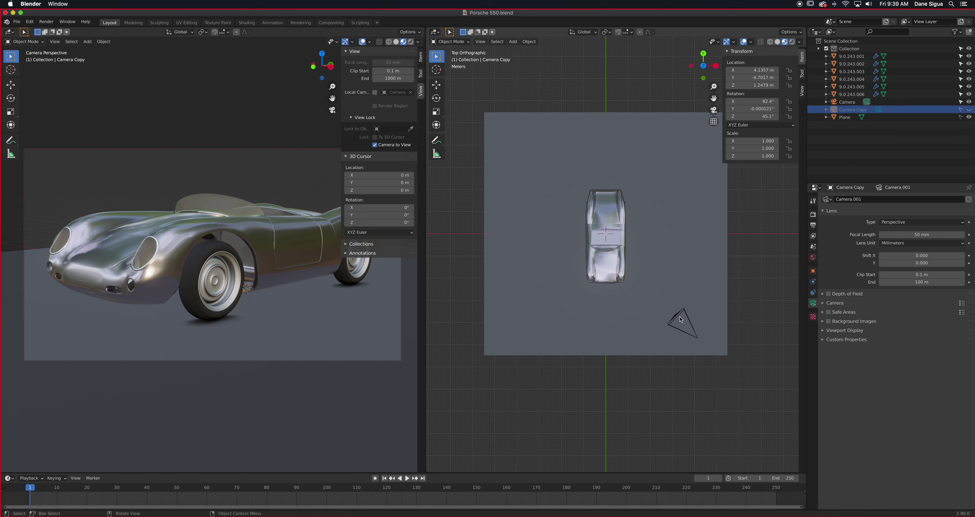
# Show Camera Copy to test picking the original camera in the top view, and hide the copy again
pyautogui.click(969, 113)
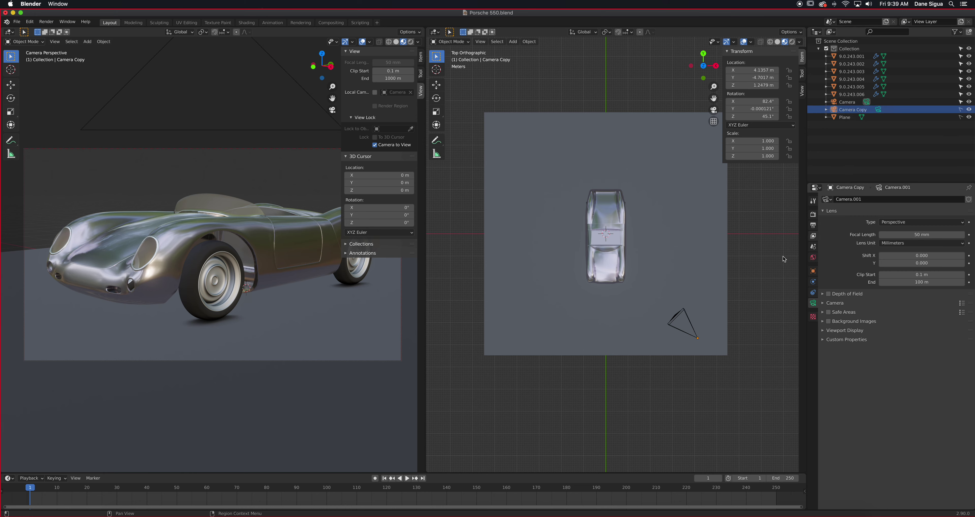
pyautogui.click(688, 321)
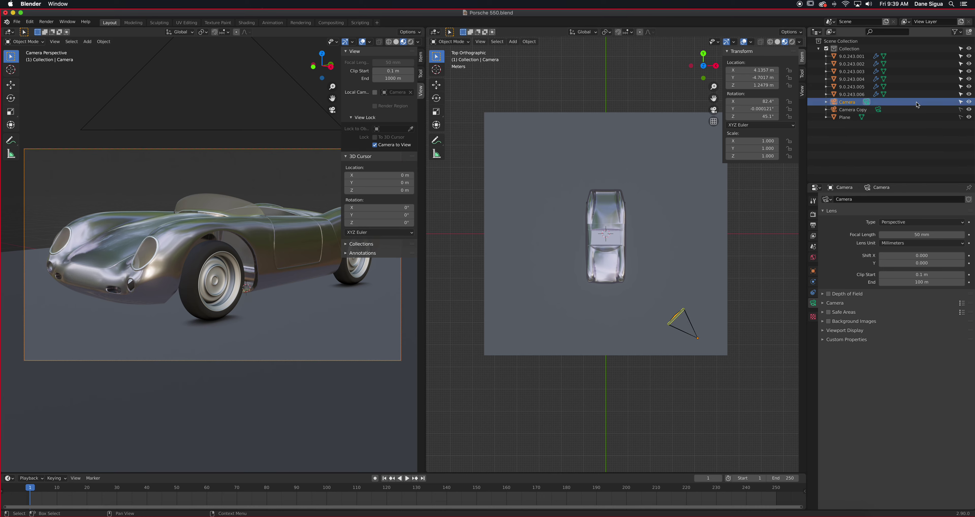
pyautogui.click(969, 110)
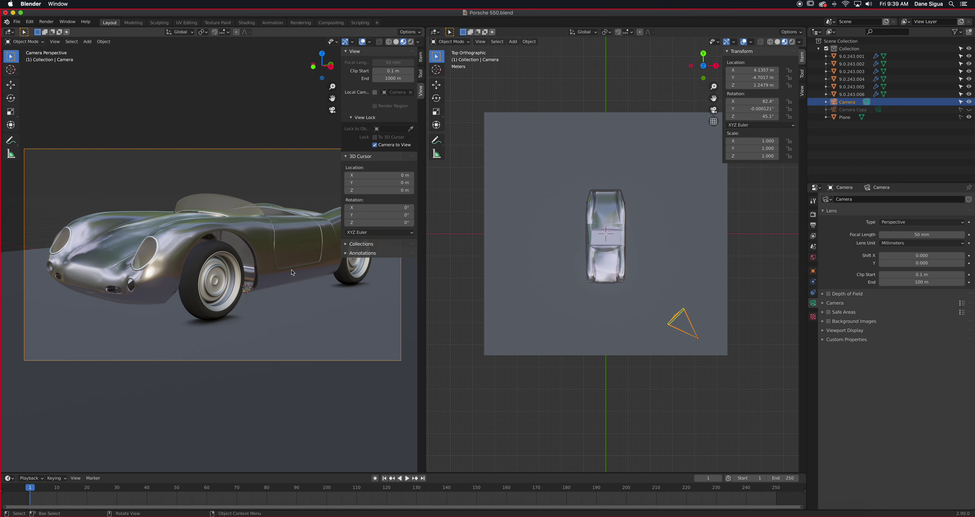
# Move the original camera off its saved shot, unhide Camera Copy, and bring the car back into frame
pyautogui.moveTo(269, 282); pyautogui.dragTo(241, 266, button='middle')
pyautogui.hotkey('alt', 'h')
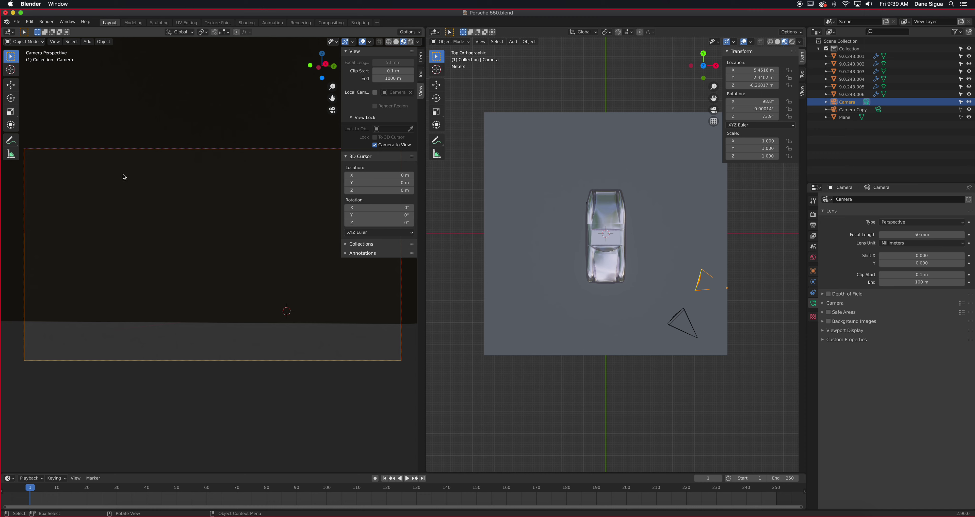
pyautogui.click(31, 22)
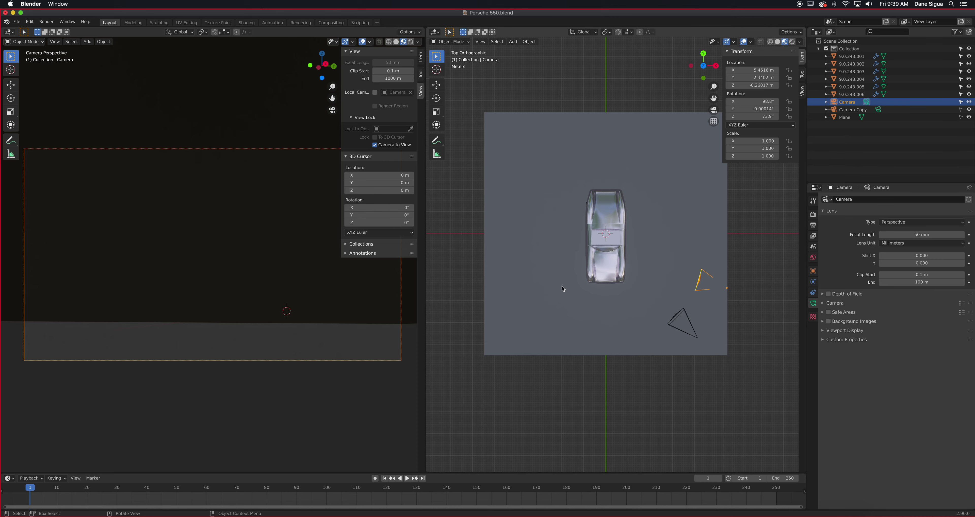
pyautogui.moveTo(180, 275); pyautogui.dragTo(215, 285, button='middle')
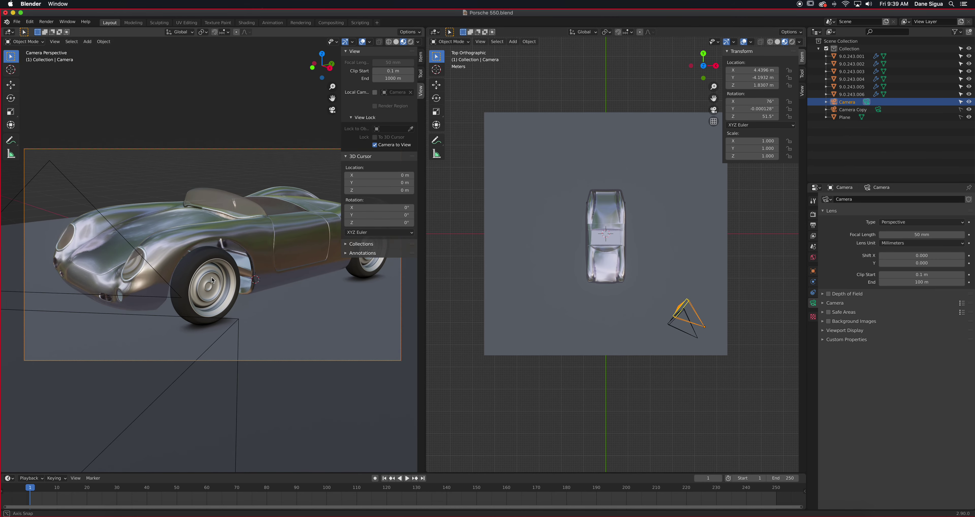
# Select Camera Copy in the top view and make it the active scene camera
pyautogui.click(697, 339)
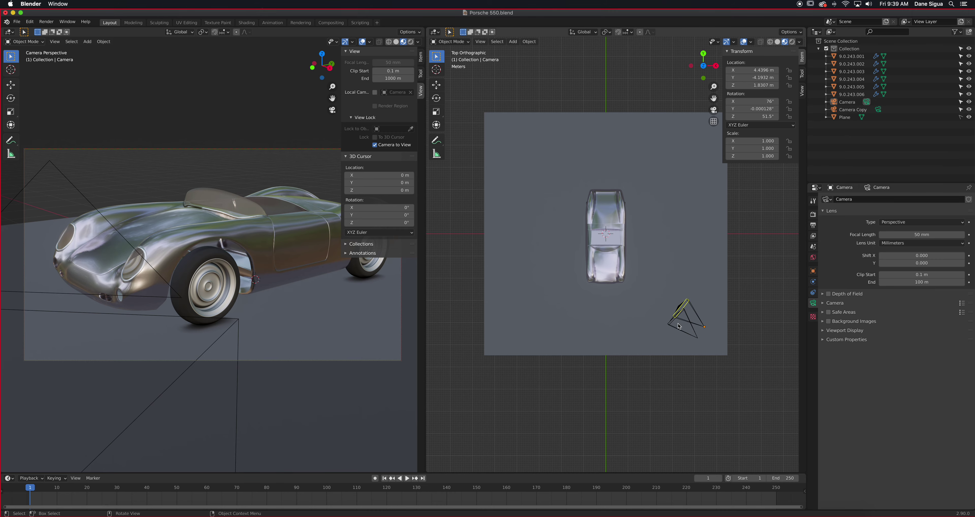
pyautogui.click(682, 332)
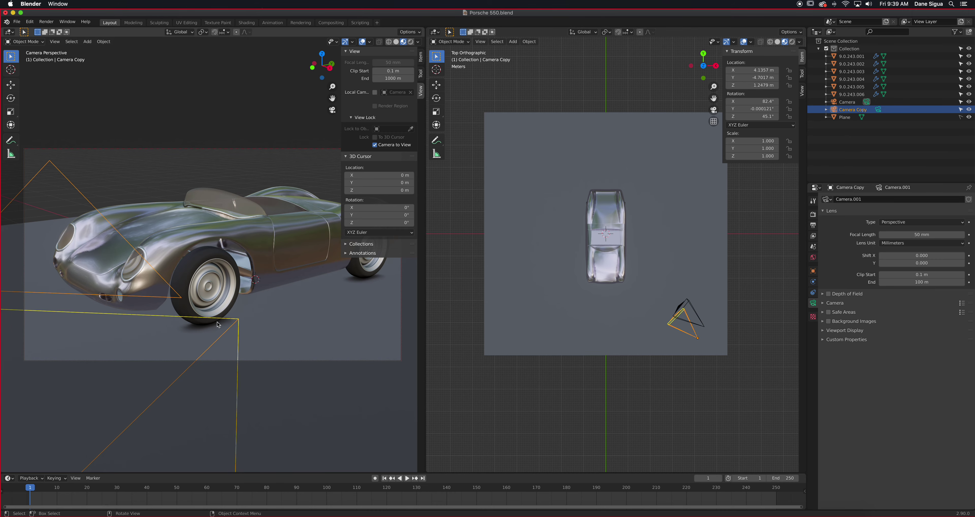
pyautogui.press('KP_0')
pyautogui.press('KP_0')
pyautogui.press('ctrl+KP_0')
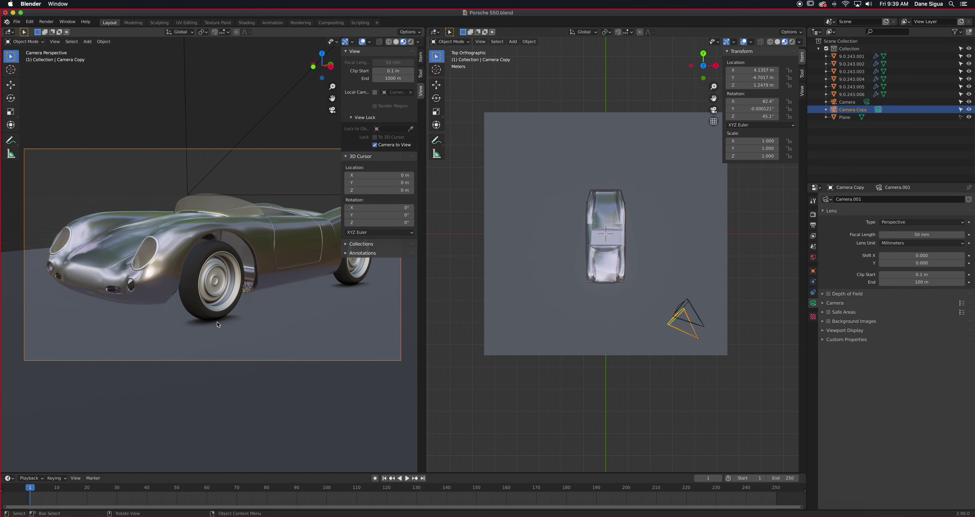
# Hide Camera Copy and make the original Camera the active scene camera
pyautogui.click(847, 103)
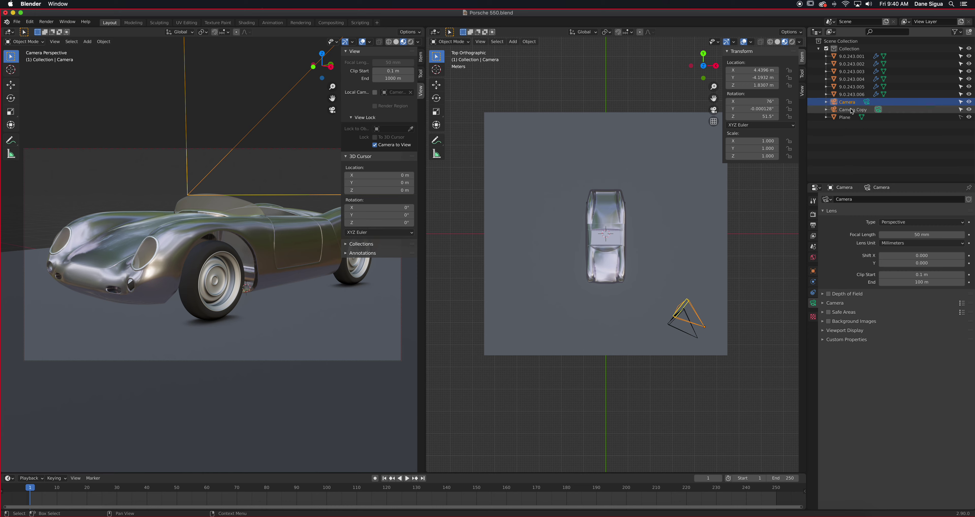
pyautogui.click(874, 110)
pyautogui.click(968, 110)
pyautogui.click(854, 103)
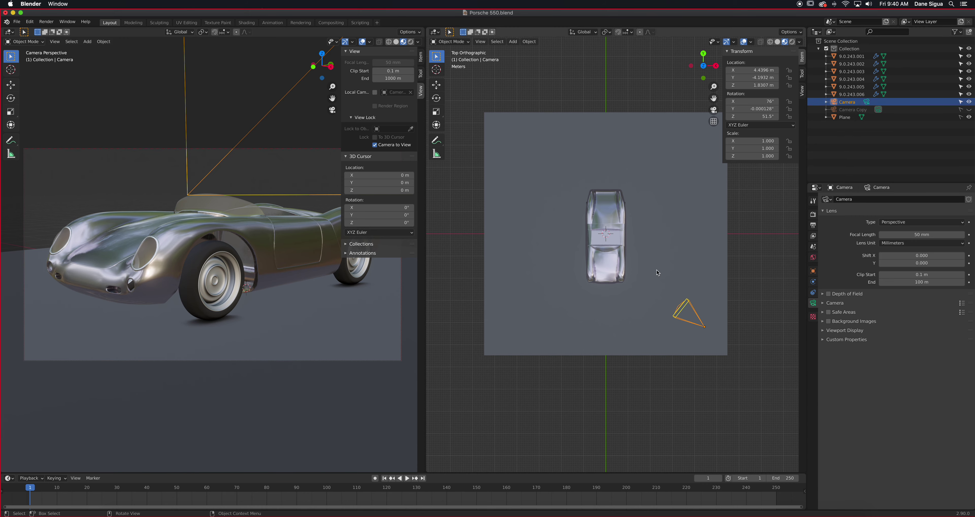
pyautogui.press('ctrl+KP_0')
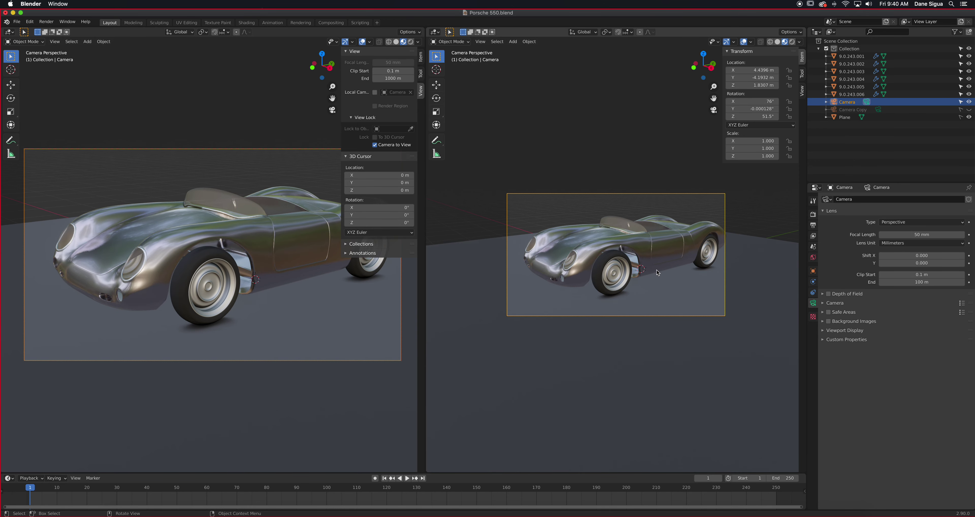
# Orbit the camera to a lower angle, show the second viewport's View settings, and return that viewport to top view
pyautogui.moveTo(237, 266); pyautogui.dragTo(233, 252, button='middle')
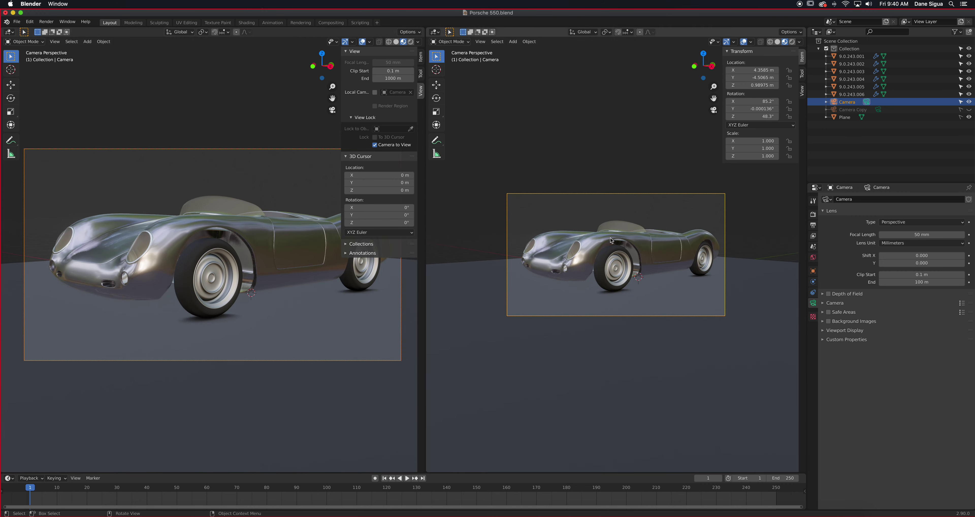
pyautogui.click(801, 91)
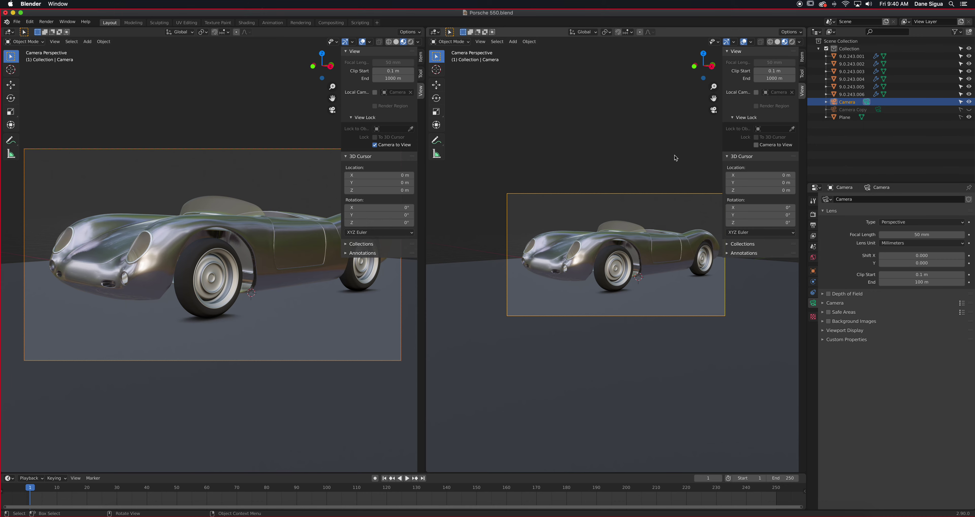
pyautogui.click(665, 155)
pyautogui.press('KP_7')
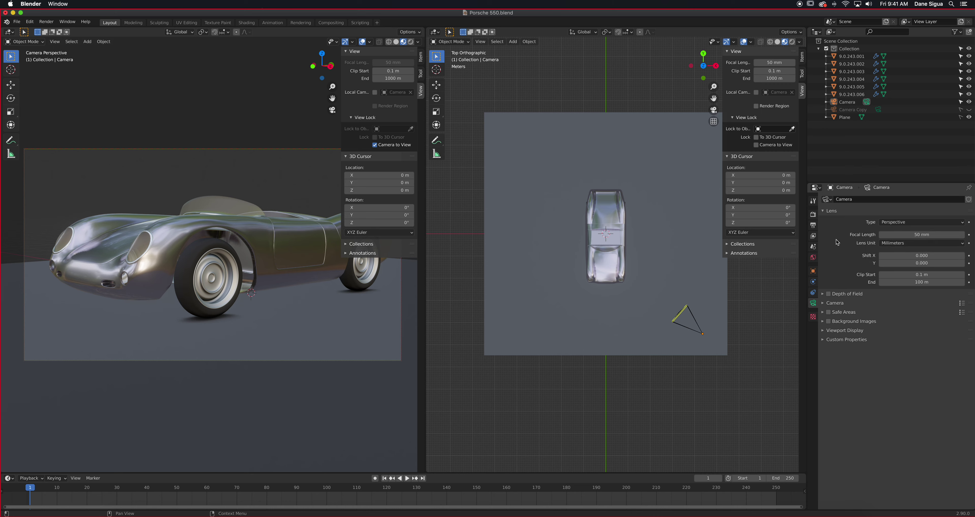
# Try wide-angle lenses by setting the camera's focal length to 24 mm and then to 18 mm
pyautogui.click(929, 235)
pyautogui.write('24')
pyautogui.press('Return')
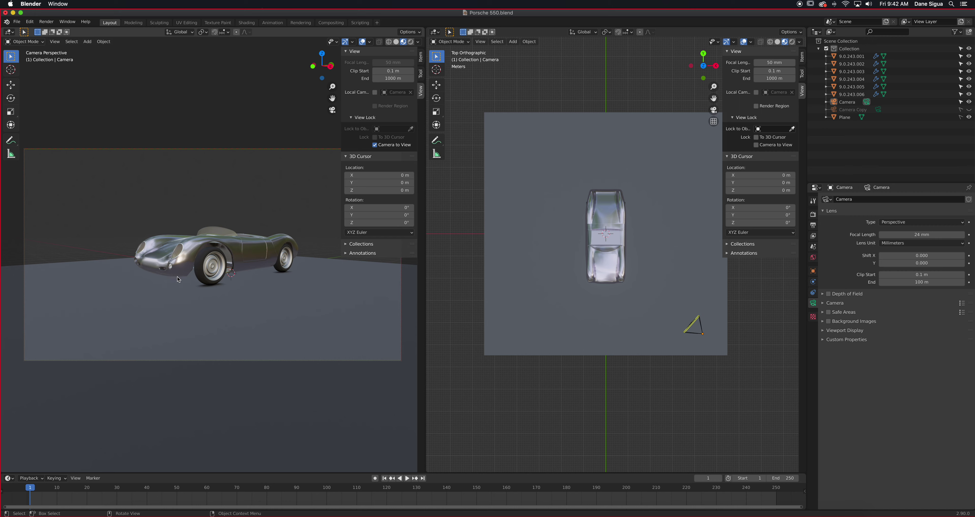
pyautogui.click(923, 234)
pyautogui.write('1')
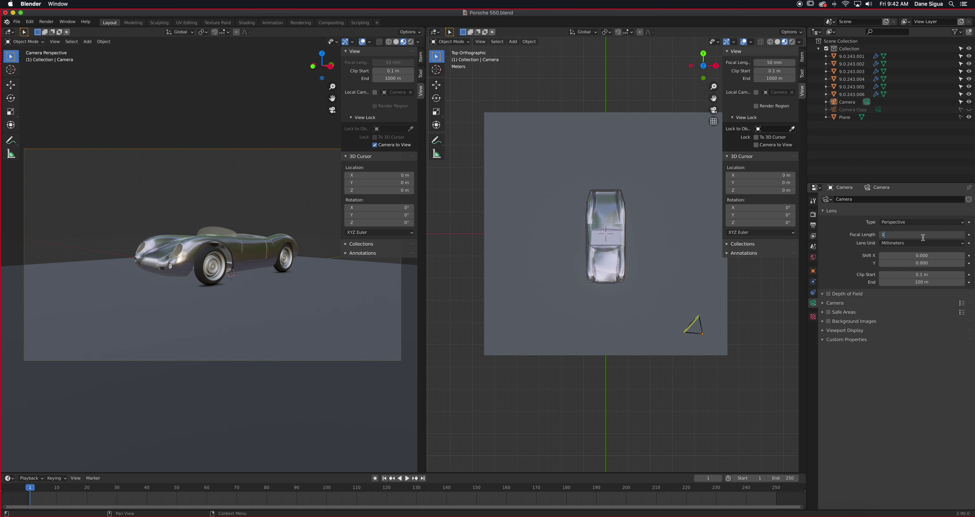
pyautogui.write('8')
pyautogui.press('Return')
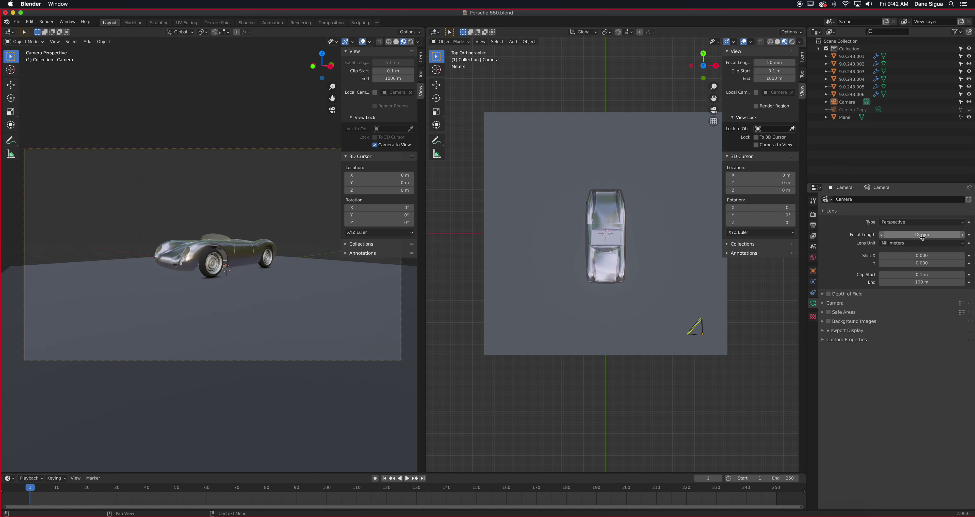
# Try an extreme focal length of 5 mm on the camera and restore it to 50 mm
pyautogui.click(922, 236)
pyautogui.write('5')
pyautogui.press('Return')
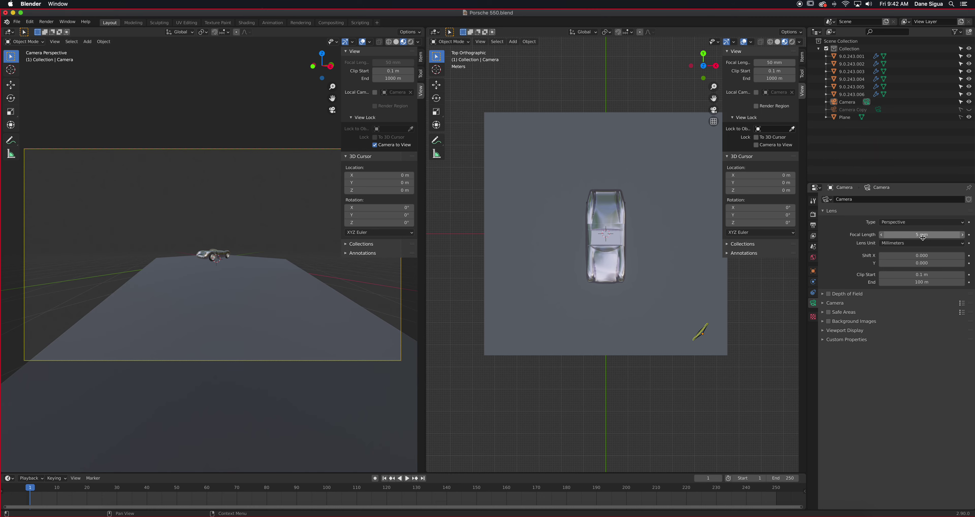
pyautogui.click(922, 236)
pyautogui.write('50')
pyautogui.press('Return')
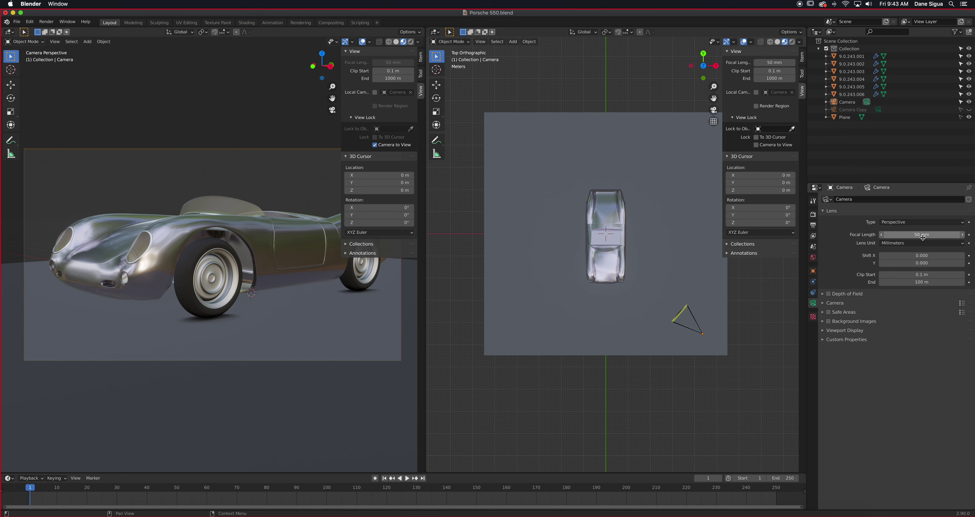
# Set the camera's focal length to 100 mm and hide the sidebar in the camera viewport
pyautogui.click(924, 235)
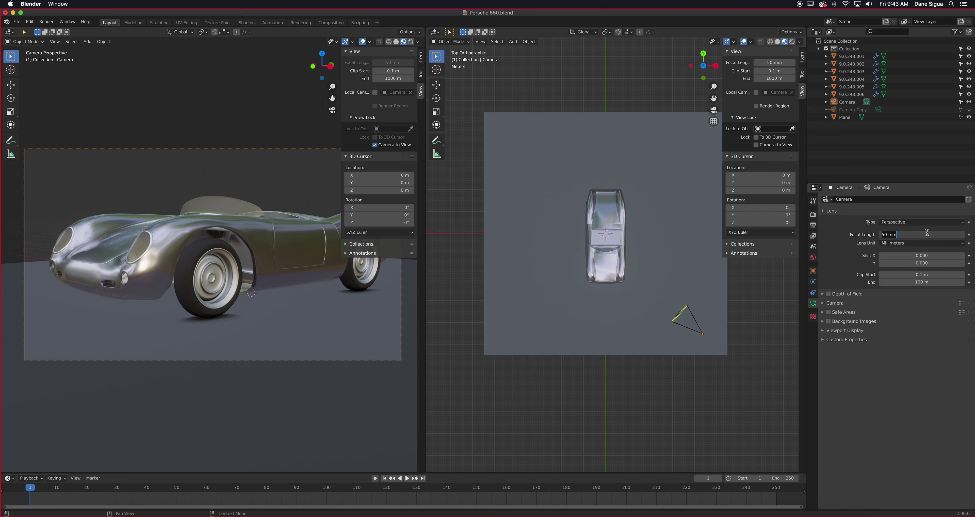
pyautogui.write('100')
pyautogui.press('Return')
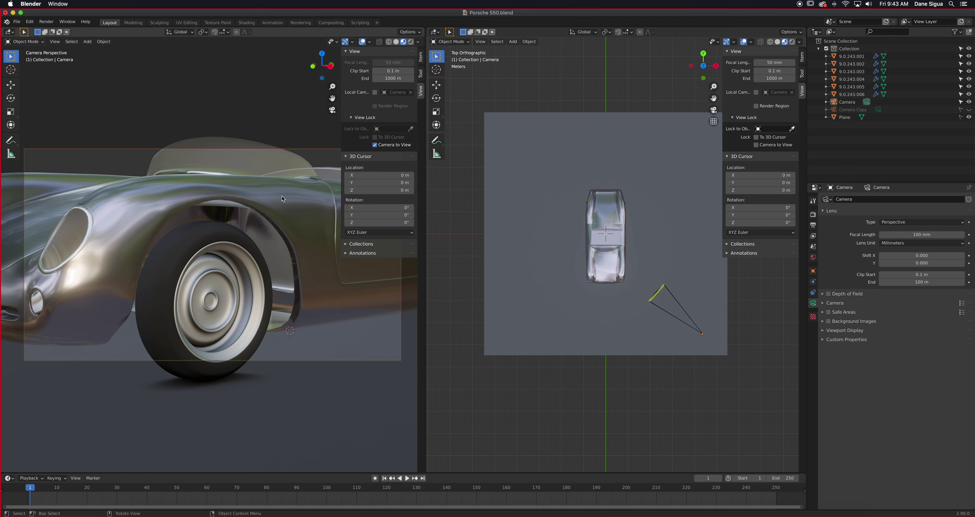
pyautogui.press('n')
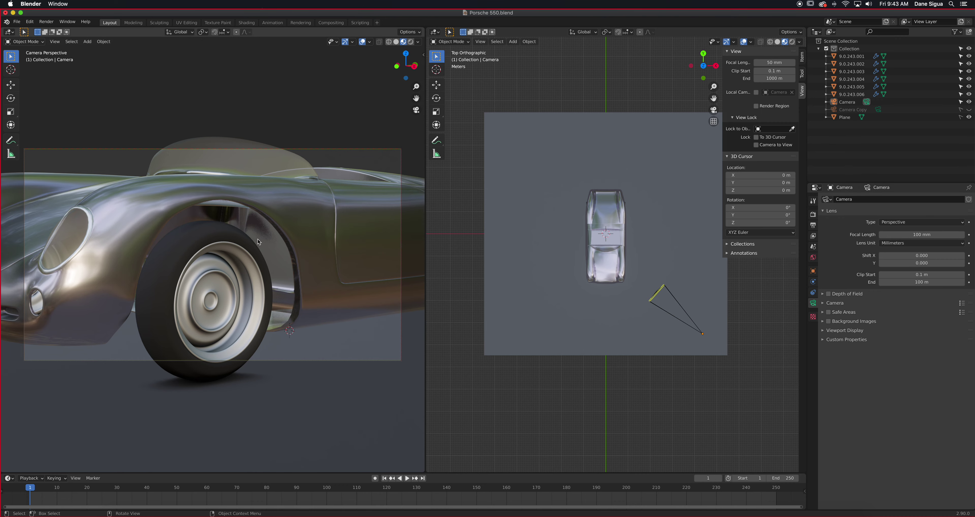
# Pull the locked camera back until the whole car fits inside the frame
pyautogui.scroll(4, 277, 236)
pyautogui.scroll(-10, 258, 242)
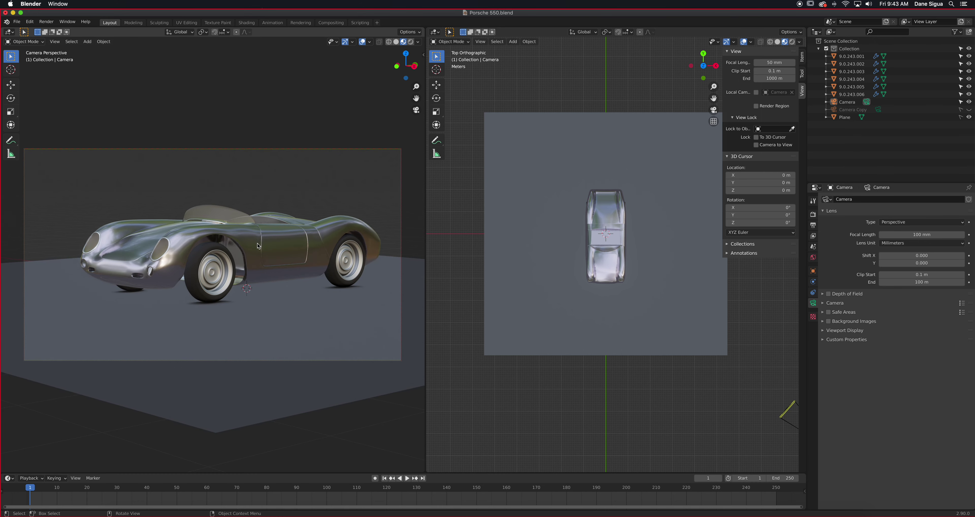
pyautogui.scroll(-4, 258, 246)
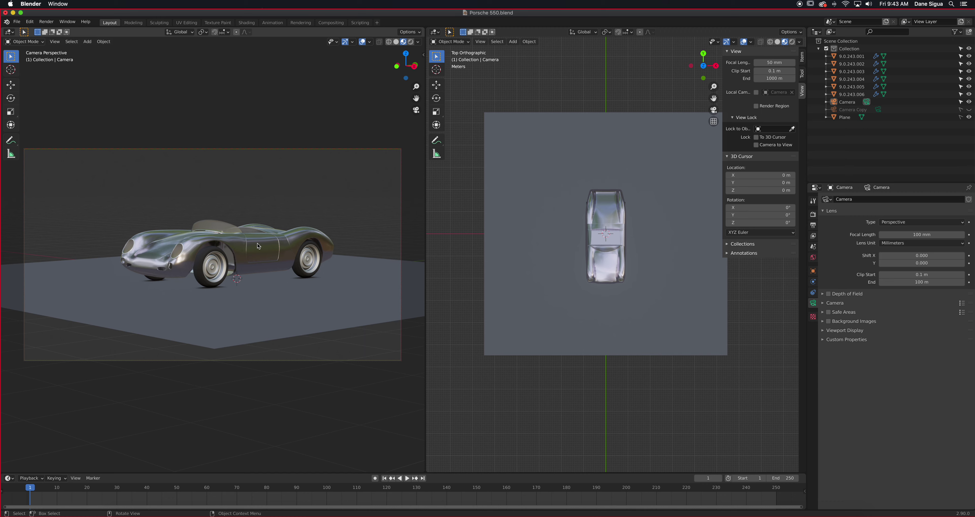
pyautogui.scroll(3, 239, 255)
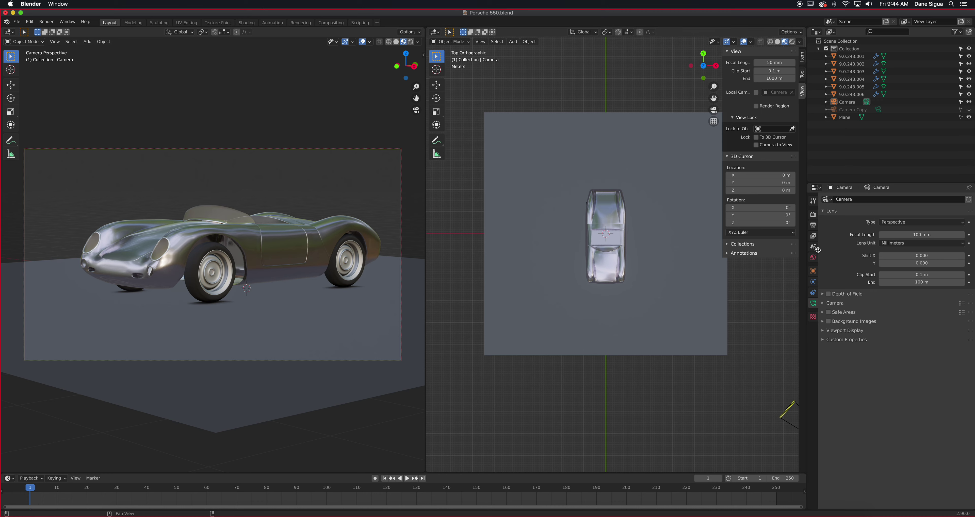
# Set the camera's focal length to 200 mm, then pull back and orbit to frame the whole car from its other front corner
pyautogui.click(904, 234)
pyautogui.write('200')
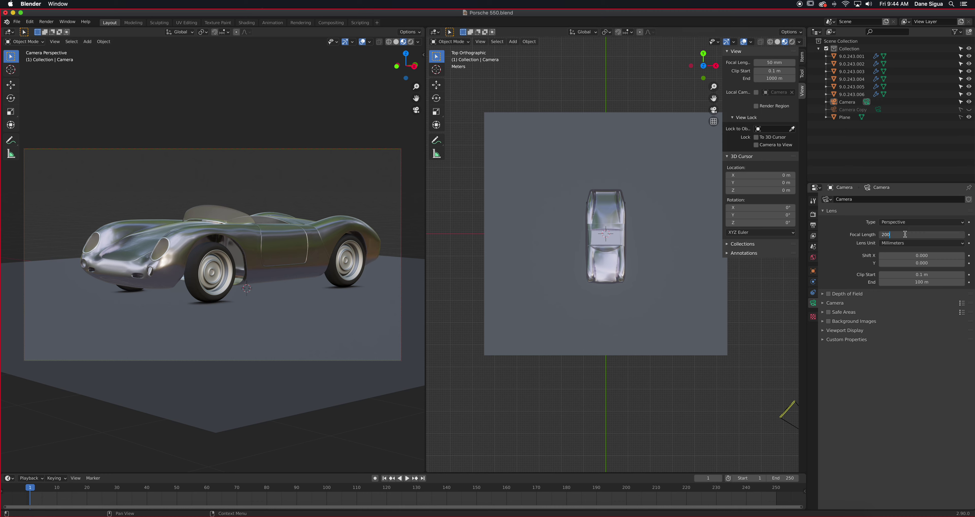
pyautogui.press('Return')
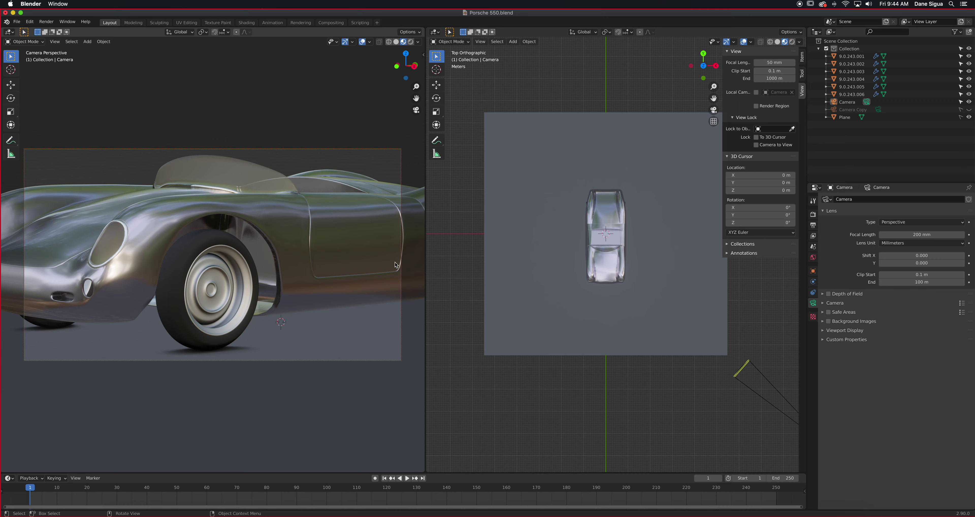
pyautogui.scroll(2, 295, 272)
pyautogui.scroll(-4, 294, 272)
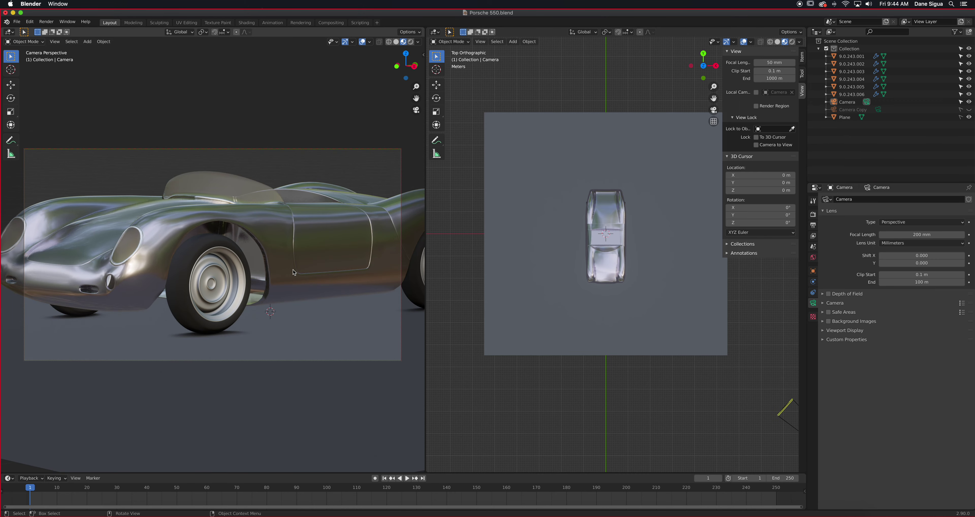
pyautogui.scroll(-3, 293, 272)
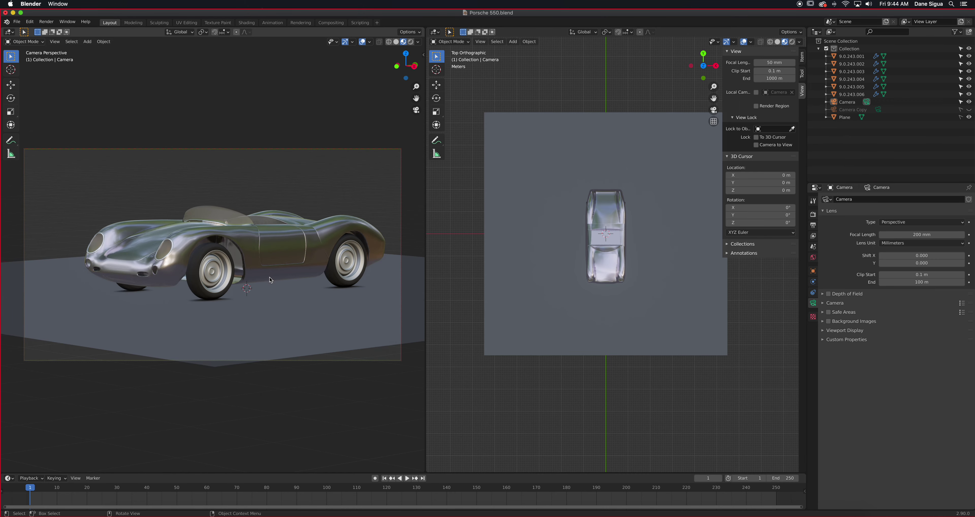
pyautogui.moveTo(261, 280); pyautogui.dragTo(248, 311, button='middle')
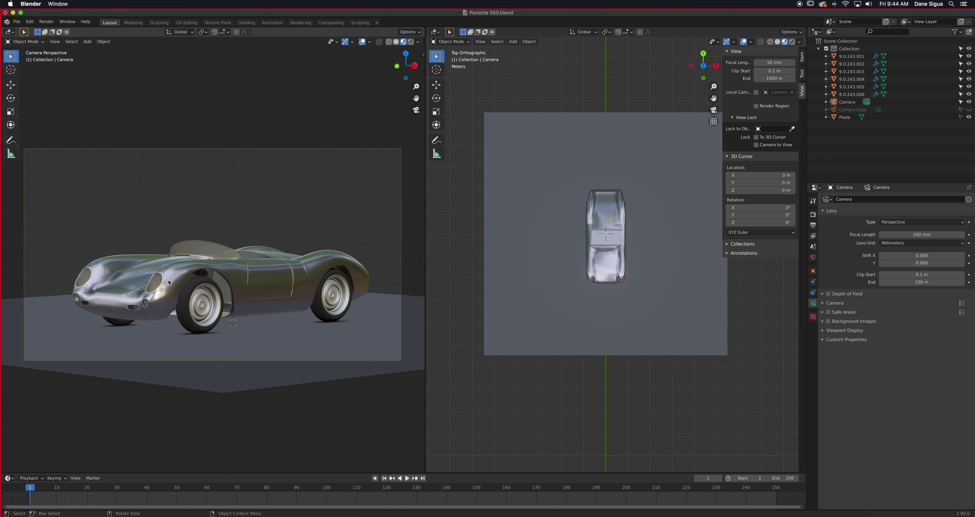
pyautogui.moveTo(189, 307); pyautogui.dragTo(287, 319, button='middle')
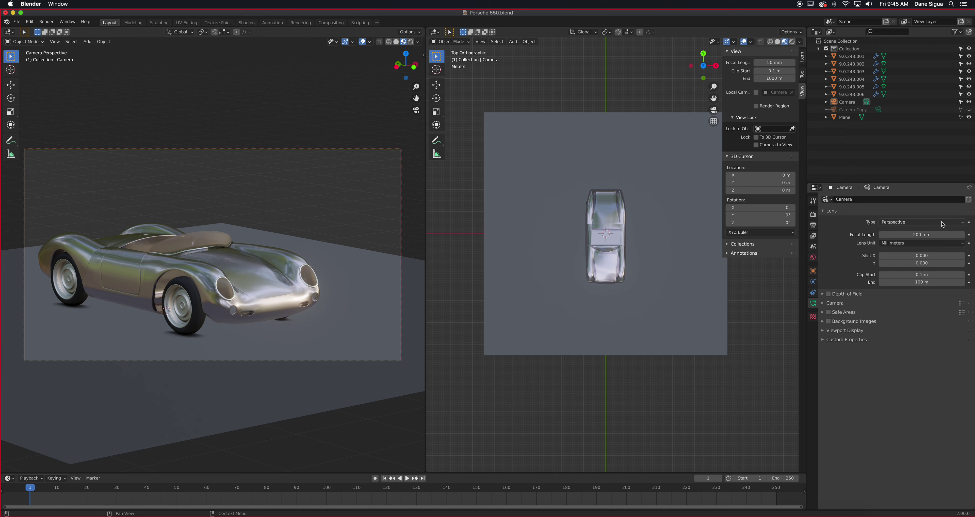
# Set the camera's focal length to 400 mm, then pull back and orbit to frame the whole car from a higher front angle
pyautogui.click(936, 234)
pyautogui.hotkey('ctrl', 'a')
pyautogui.write('400')
pyautogui.press('Return')
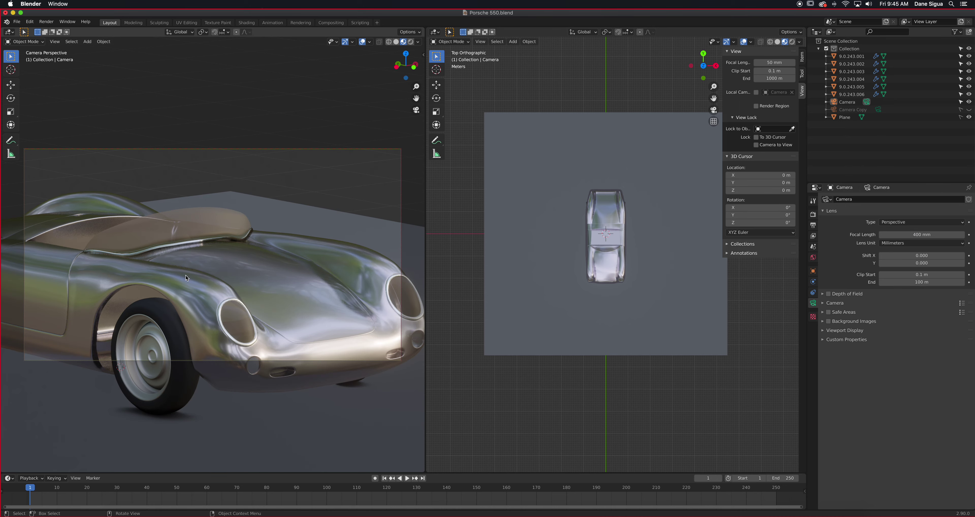
pyautogui.scroll(3, 167, 277)
pyautogui.scroll(-6, 167, 276)
pyautogui.moveTo(182, 276); pyautogui.dragTo(106, 287, button='middle')
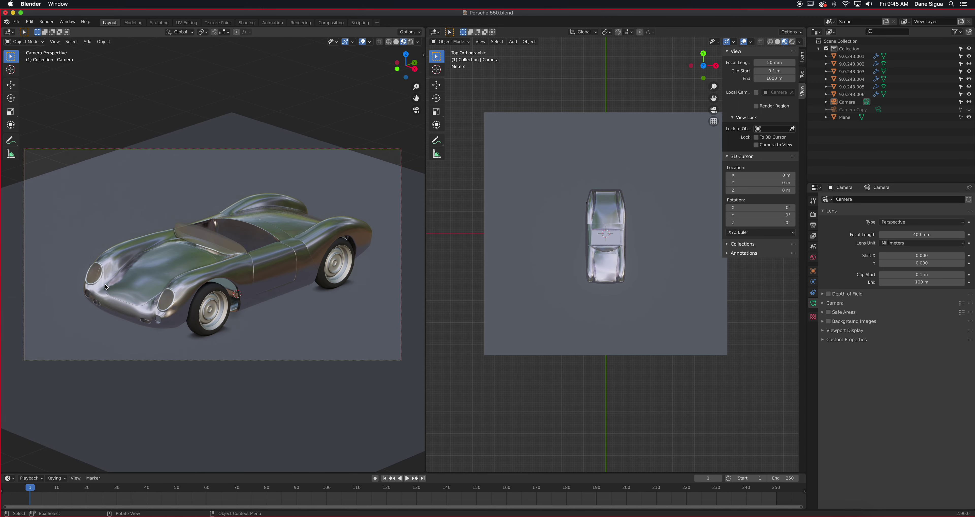
# Set the camera's focal length back to 50 mm
pyautogui.click(942, 235)
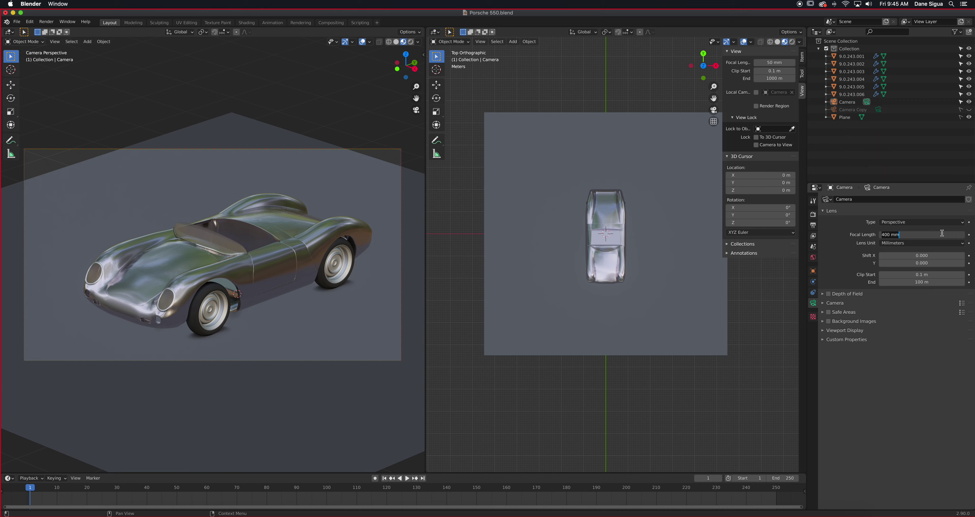
pyautogui.press('BackSpace')
pyautogui.press('BackSpace')
pyautogui.press('BackSpace')
pyautogui.press('BackSpace')
pyautogui.press('BackSpace')
pyautogui.press('BackSpace')
pyautogui.write('50')
pyautogui.press('Return')
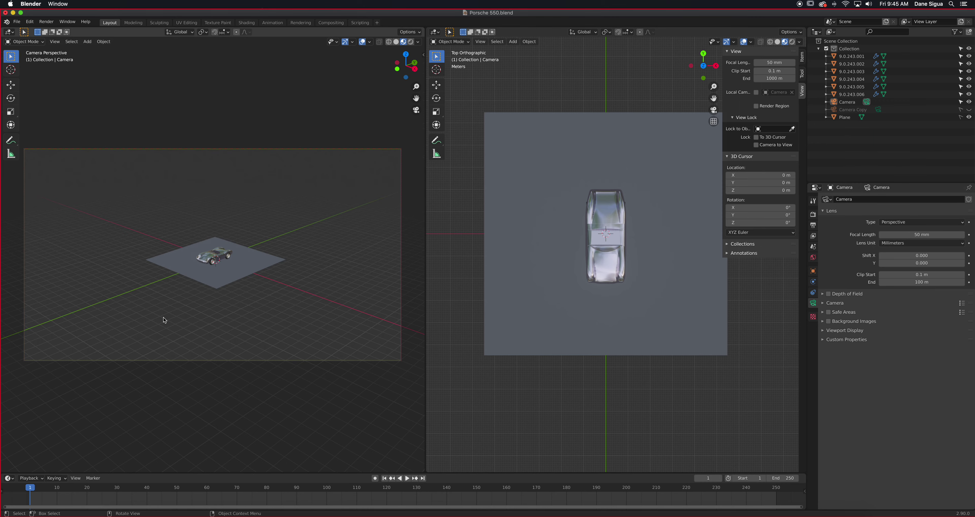
# Bring the camera in closer and lower to fill the frame with a front three-quarter view of the car
pyautogui.scroll(13, 229, 314)
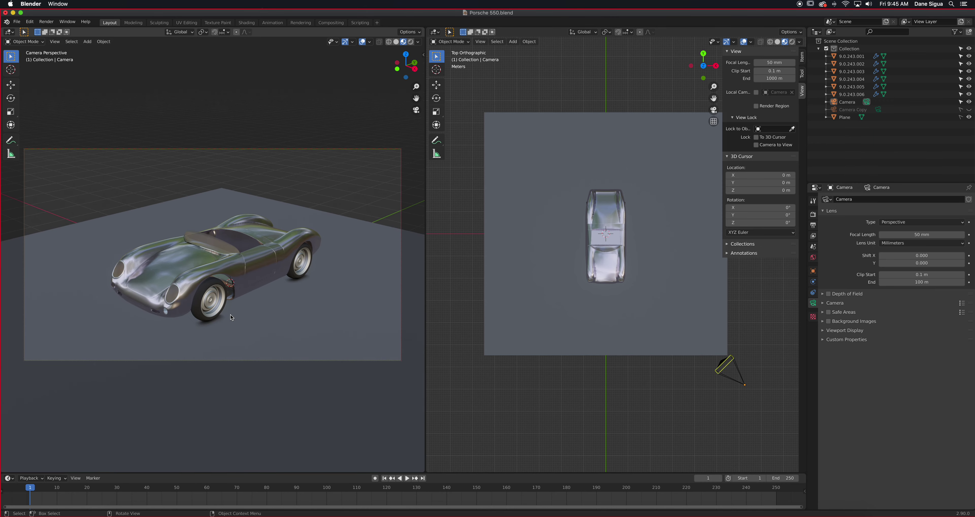
pyautogui.moveTo(249, 341); pyautogui.dragTo(246, 320, button='middle')
pyautogui.scroll(5, 246, 321)
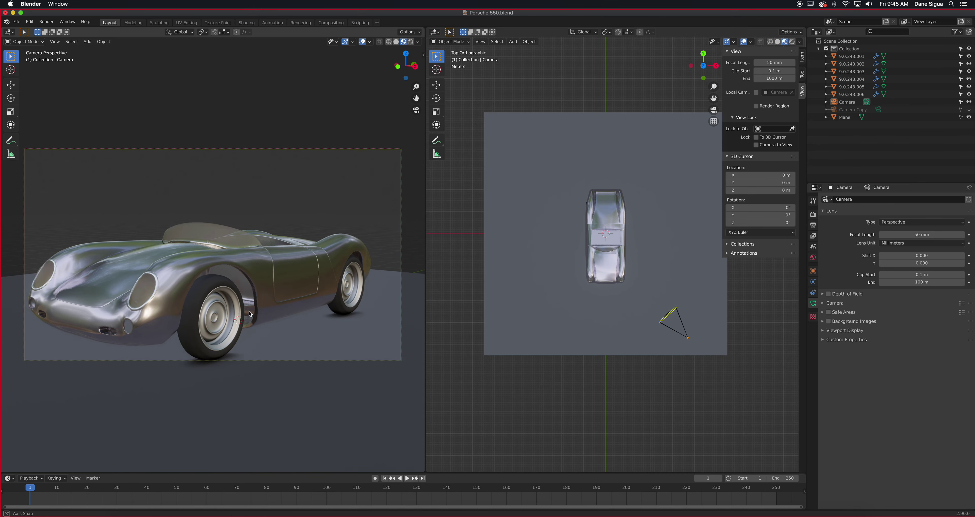
# Set the camera's focal length to 35 mm and move in to a low, close front three-quarter view of the car
pyautogui.moveTo(285, 276); pyautogui.dragTo(296, 260, button='middle')
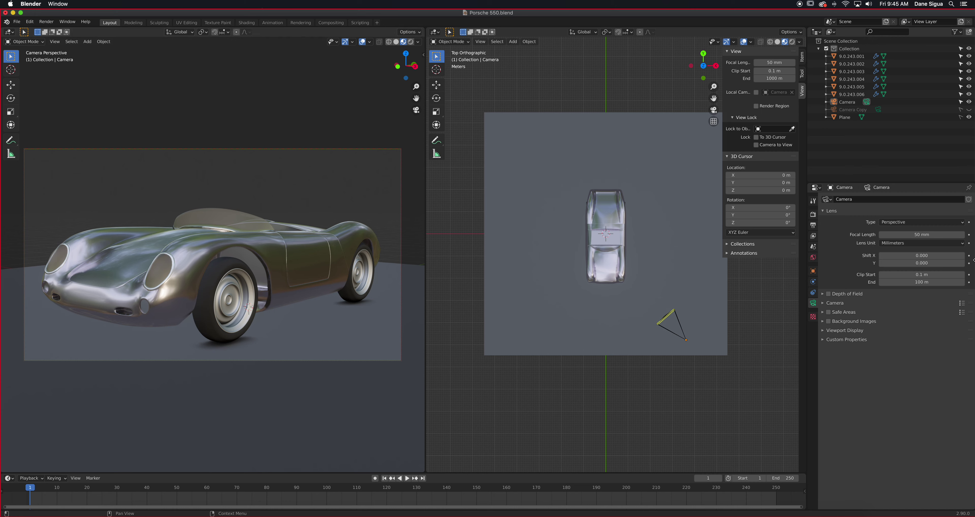
pyautogui.click(902, 235)
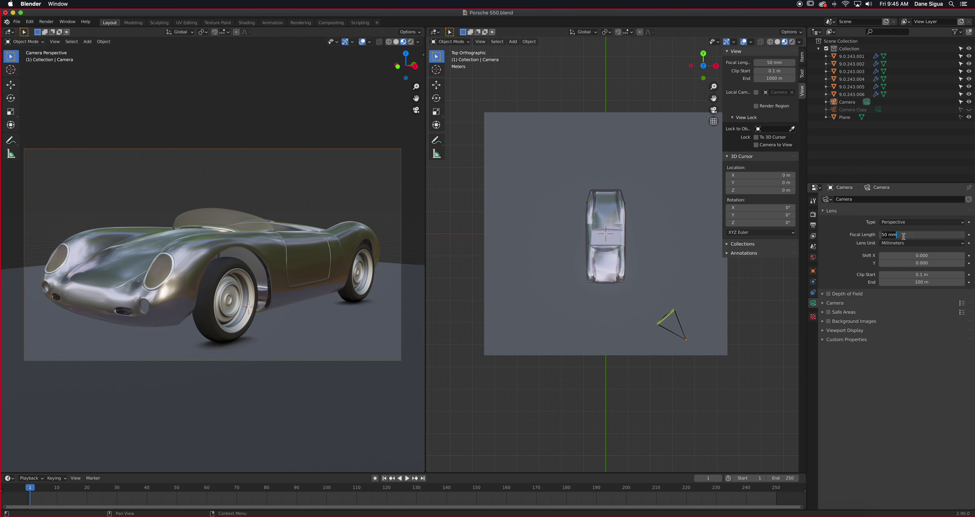
pyautogui.write('35')
pyautogui.press('Return')
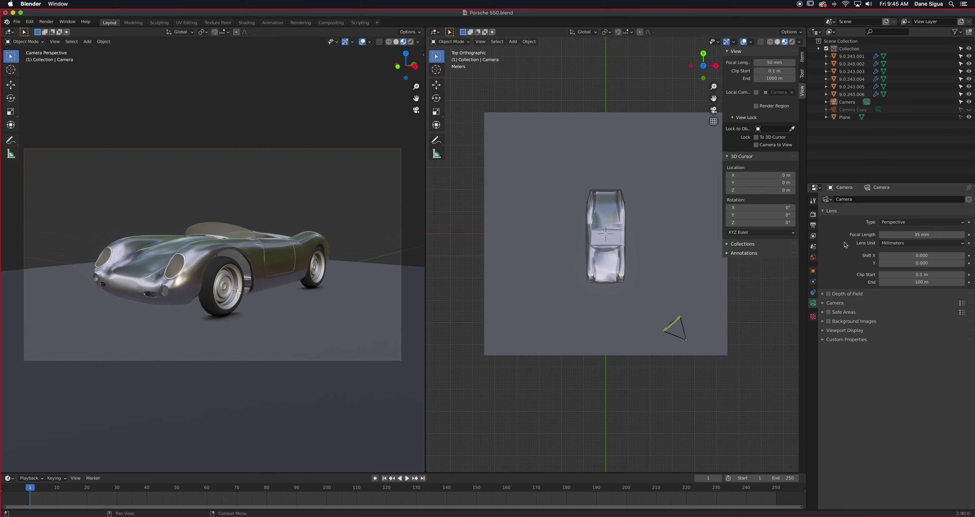
pyautogui.scroll(2, 223, 299)
pyautogui.moveTo(222, 299); pyautogui.dragTo(226, 293, button='middle')
# Set the camera's focal length to 135 mm and pull back until the whole car fits in the frame
pyautogui.click(904, 232)
pyautogui.write('1')
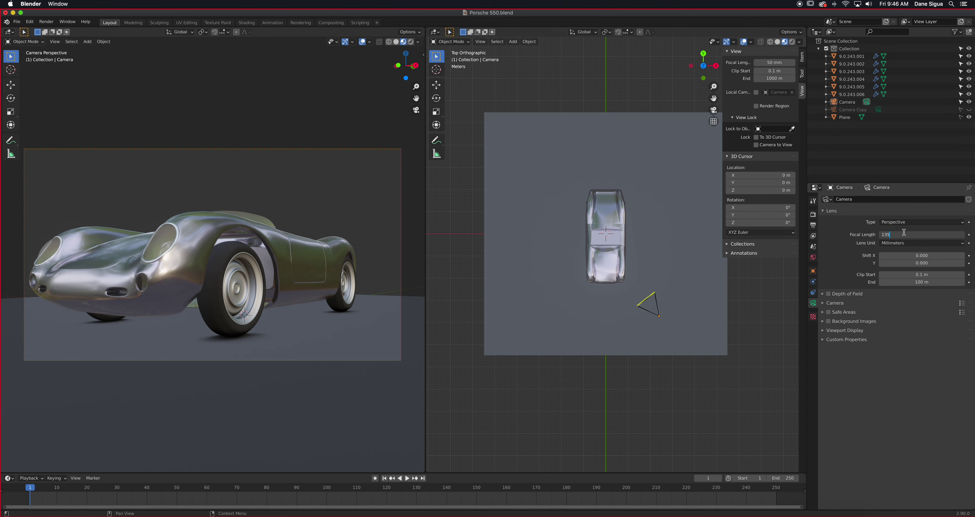
pyautogui.write('35')
pyautogui.press('Return')
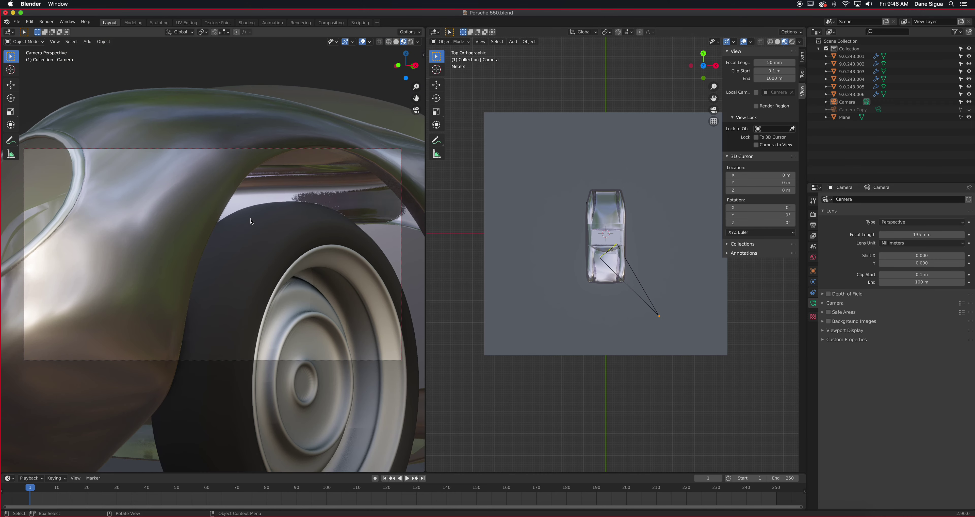
pyautogui.scroll(-8, 250, 218)
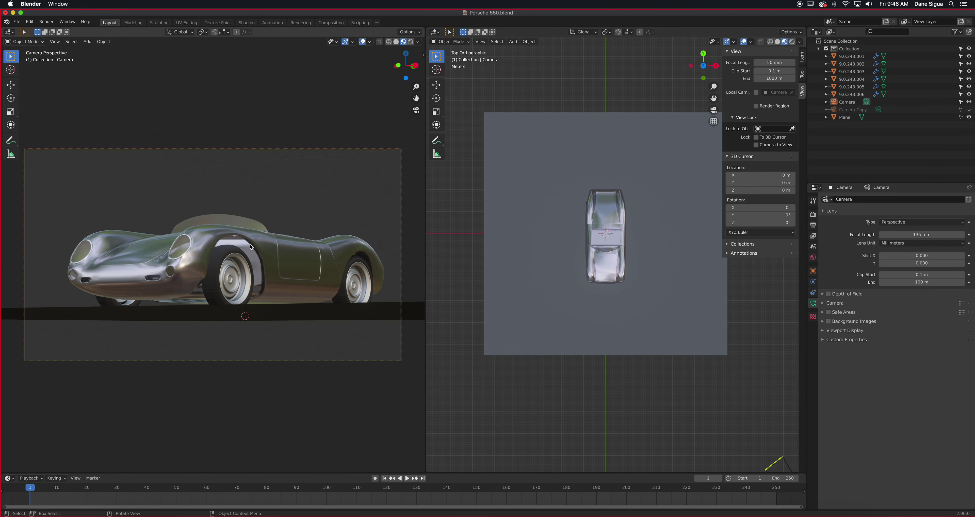
# Set the camera's focal length back to 35 mm and move in to a close front three-quarter view around the front wheel
pyautogui.click(911, 237)
pyautogui.write('35')
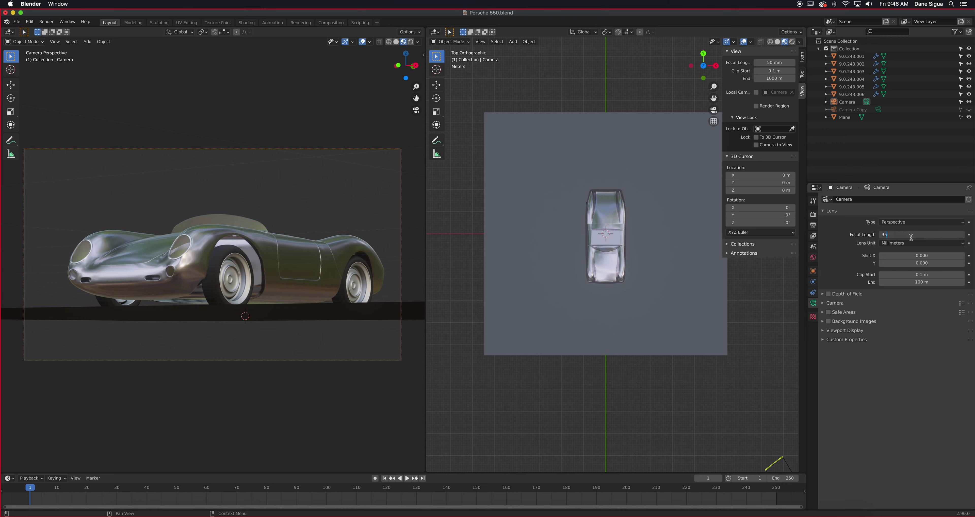
pyautogui.press('Return')
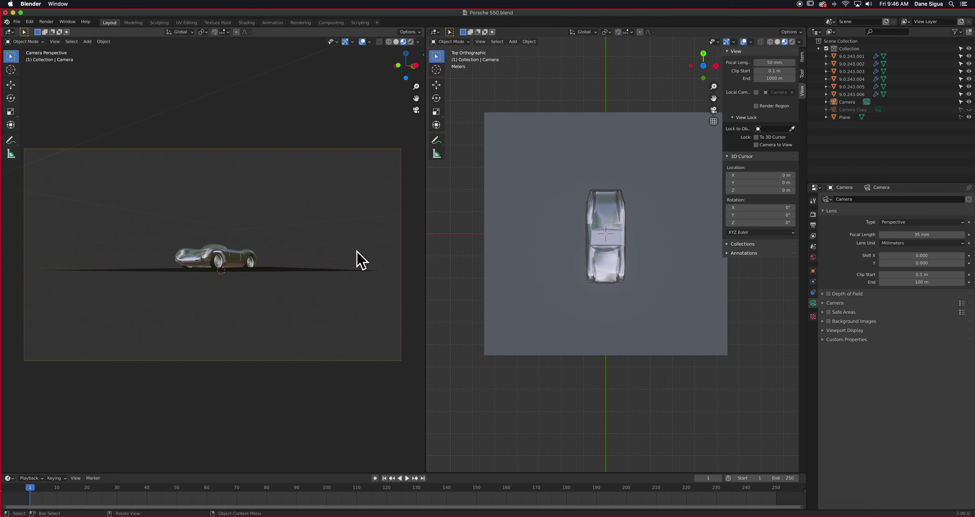
pyautogui.scroll(10, 315, 261)
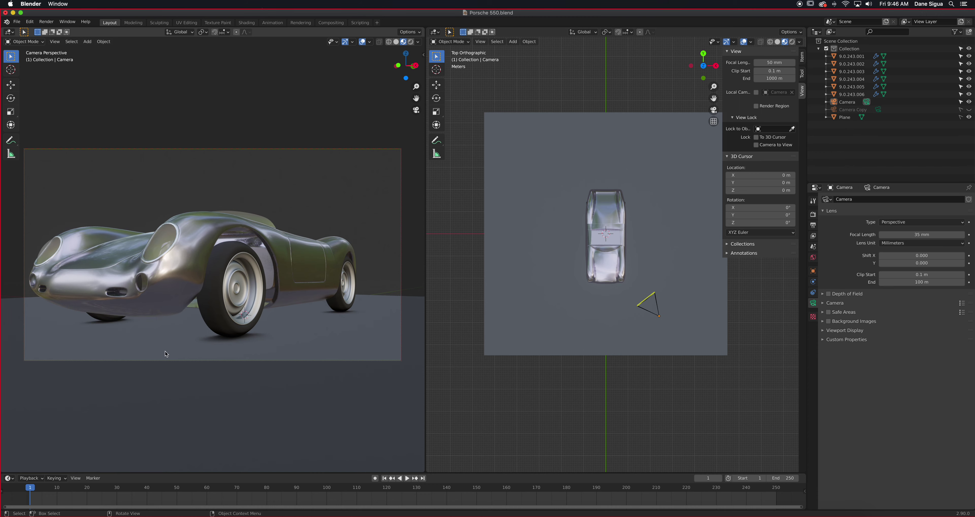
pyautogui.press('g')
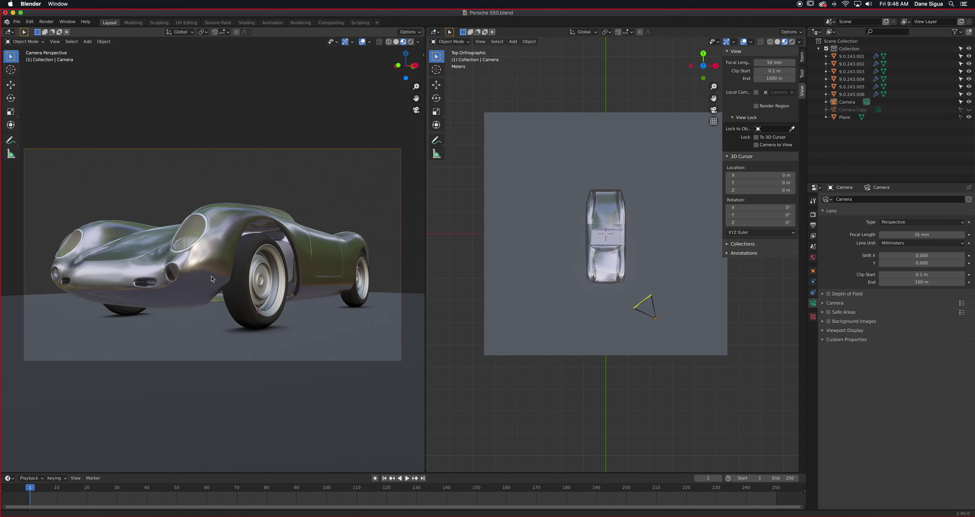
pyautogui.moveTo(238, 295); pyautogui.dragTo(227, 303, button='middle')
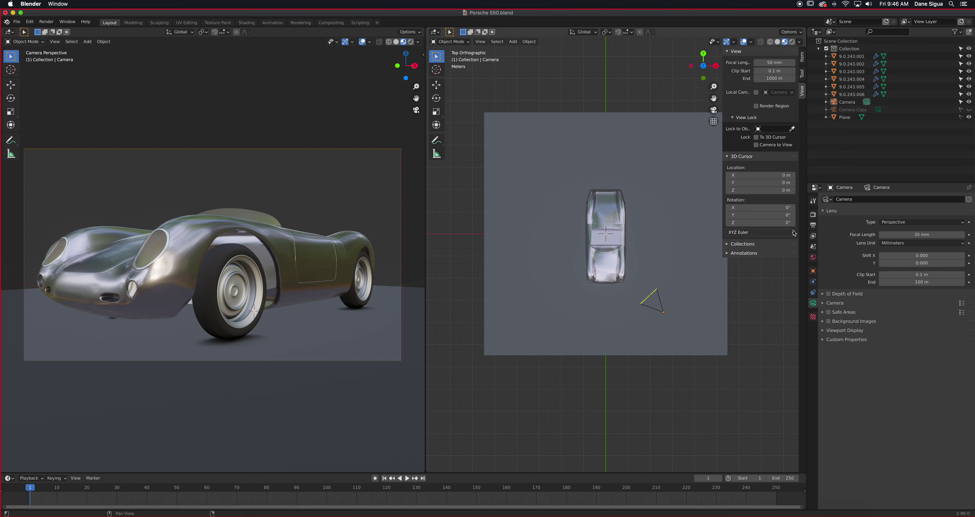
# Keep the lens type on Perspective and pull the camera back slightly, leaving more space around the whole car
pyautogui.click(912, 222)
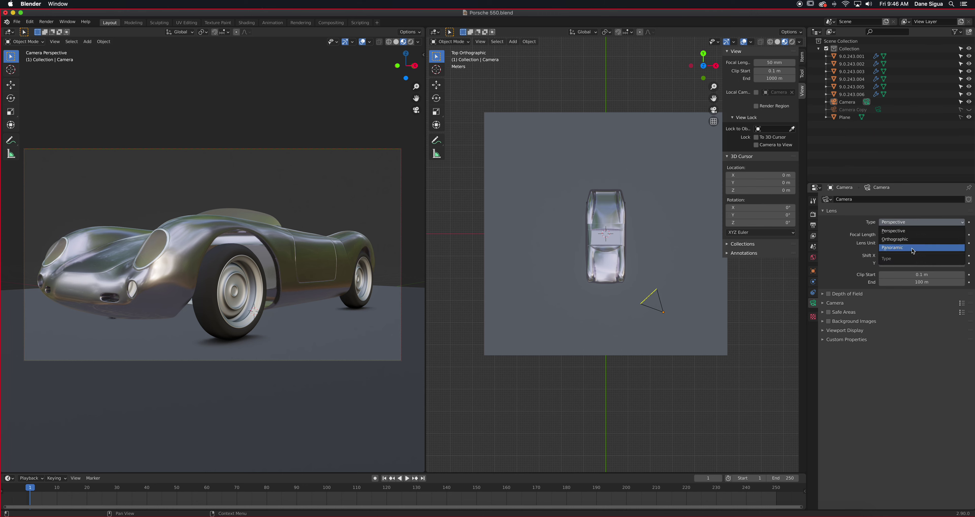
pyautogui.click(916, 227)
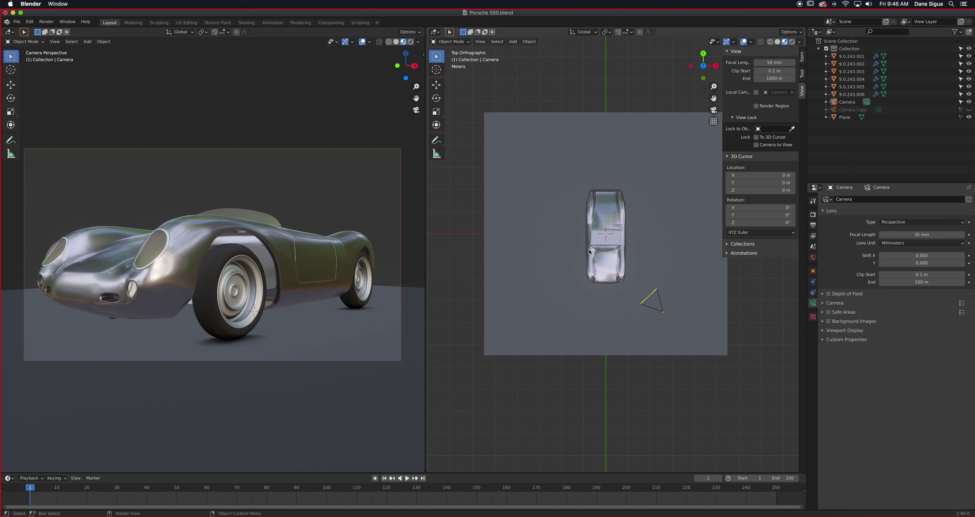
pyautogui.scroll(5, 220, 266)
pyautogui.scroll(2, 220, 265)
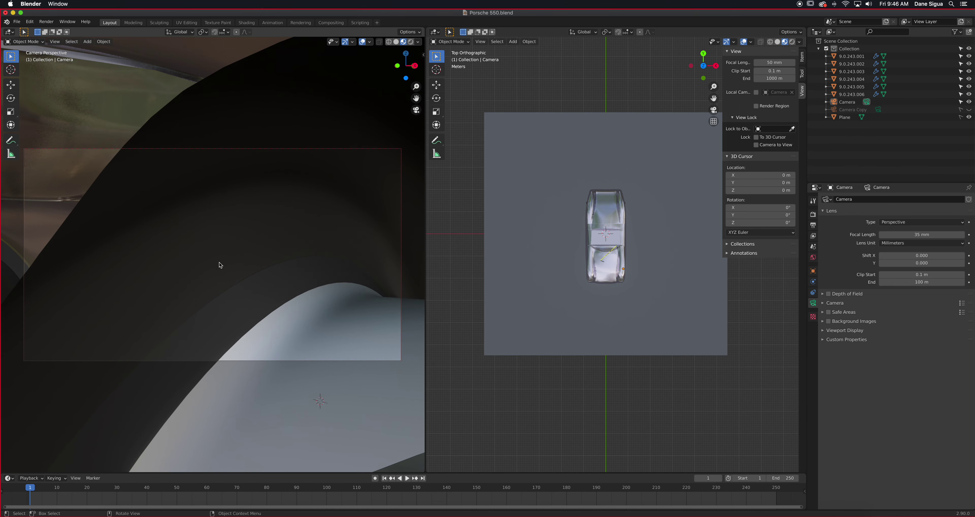
pyautogui.scroll(-10, 220, 266)
pyautogui.scroll(-4, 221, 266)
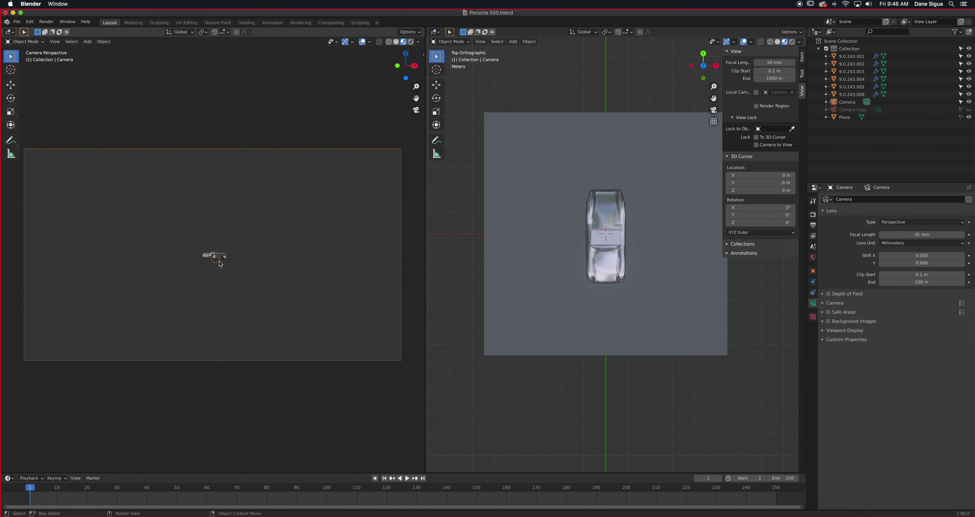
pyautogui.scroll(7, 220, 266)
pyautogui.scroll(3, 221, 264)
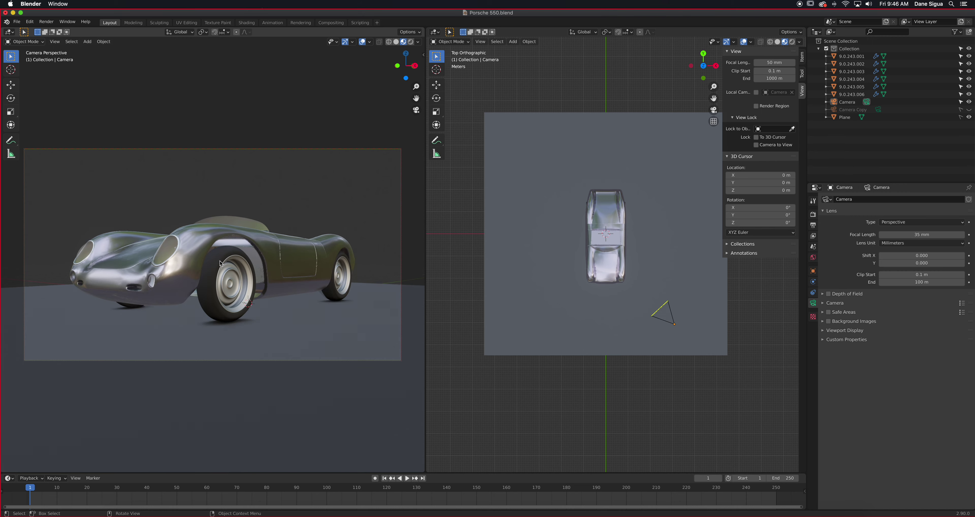
pyautogui.scroll(-1, 221, 264)
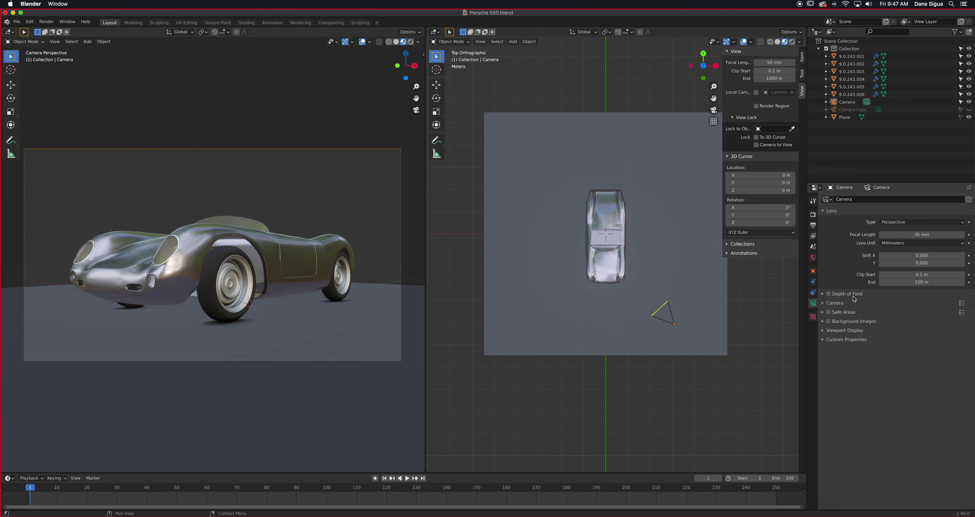
# Review the camera's depth of field and sensor fit options, keep the fit on Auto, and enable Safe Areas
pyautogui.click(823, 295)
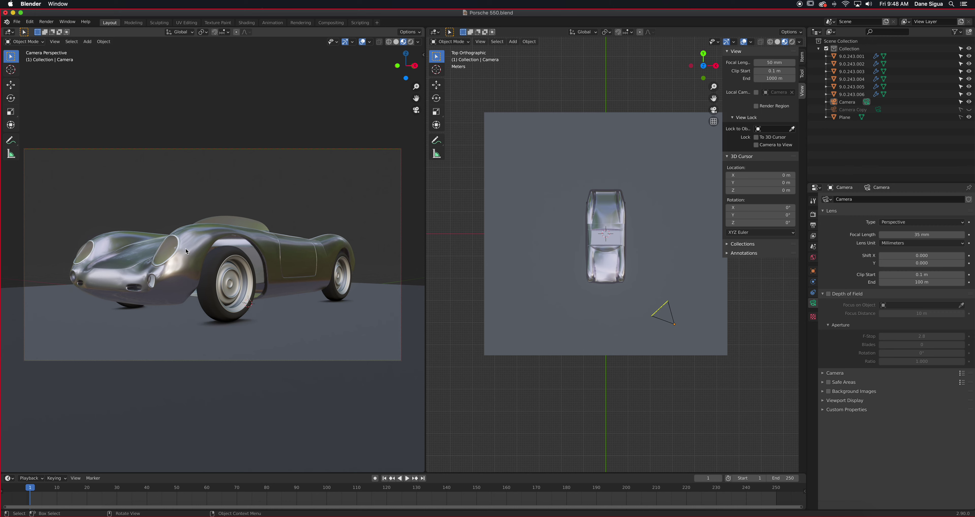
pyautogui.click(824, 294)
pyautogui.click(825, 304)
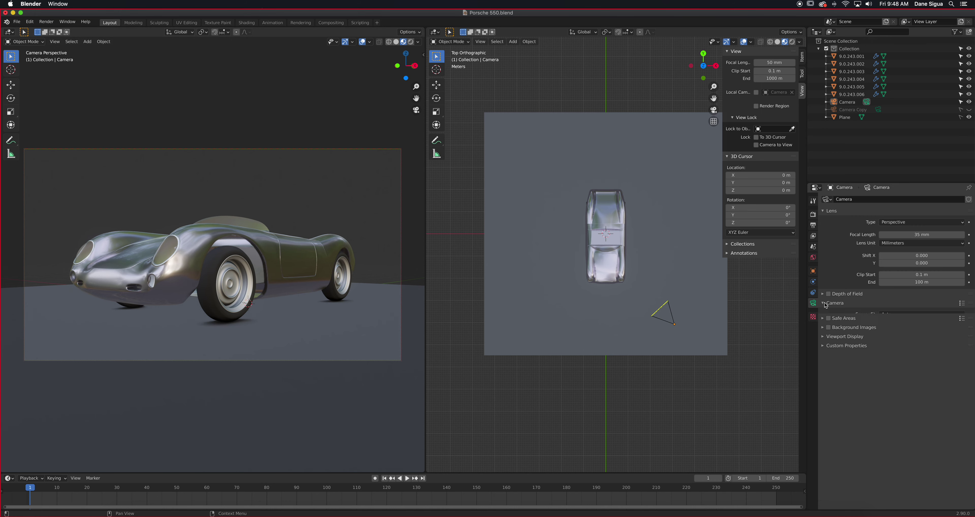
pyautogui.click(906, 314)
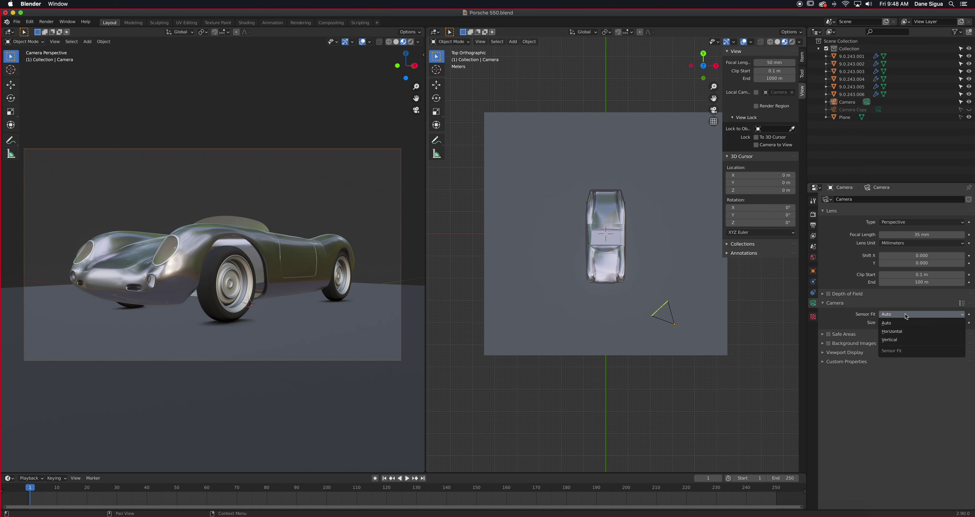
pyautogui.click(906, 316)
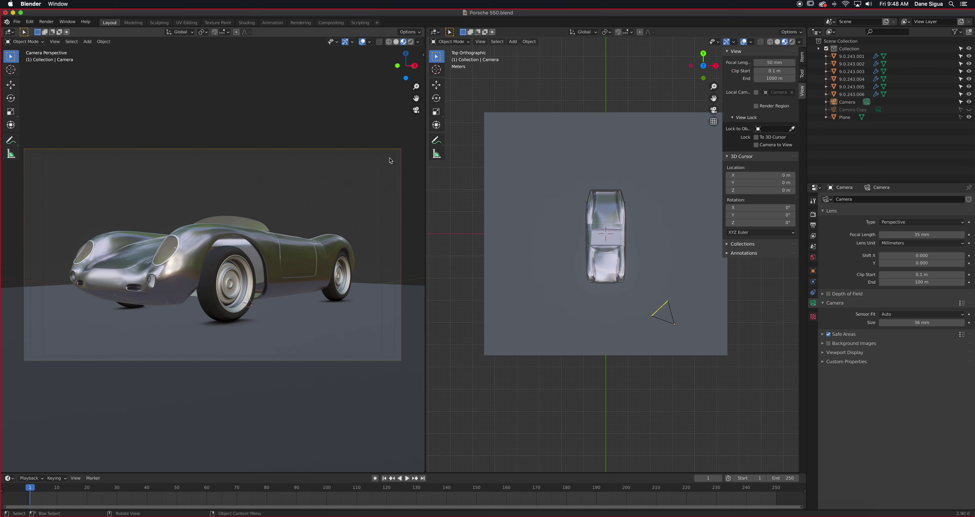
# Turn off Camera to View in the camera viewport
pyautogui.press('n')
pyautogui.click(374, 145)
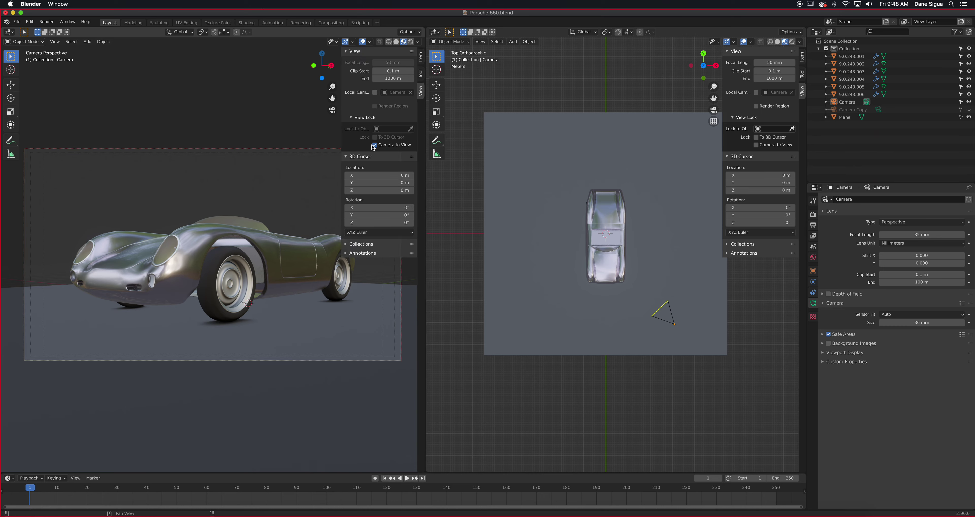
pyautogui.click(375, 145)
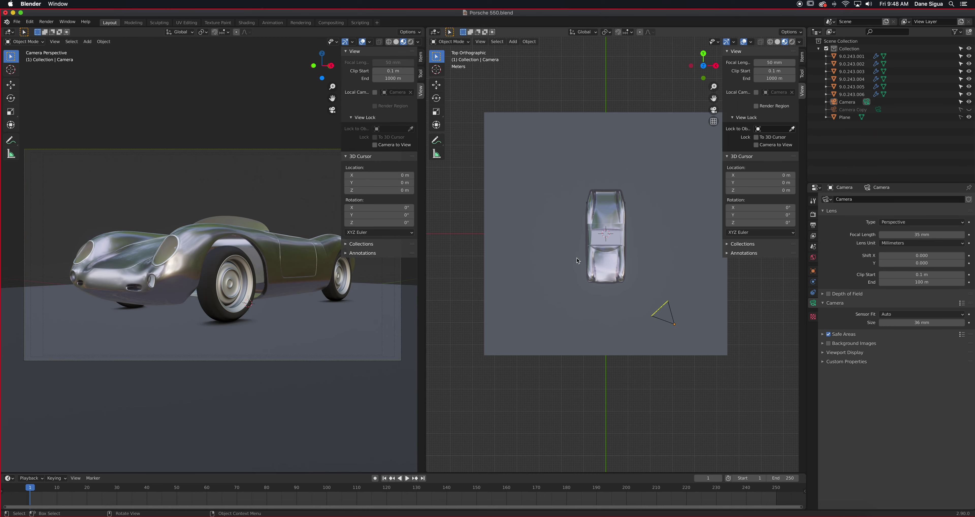
# Expand the safe area margins and toggle Safe Areas off and on to compare the guides near the frame's edge, leaving them enabled
pyautogui.click(823, 334)
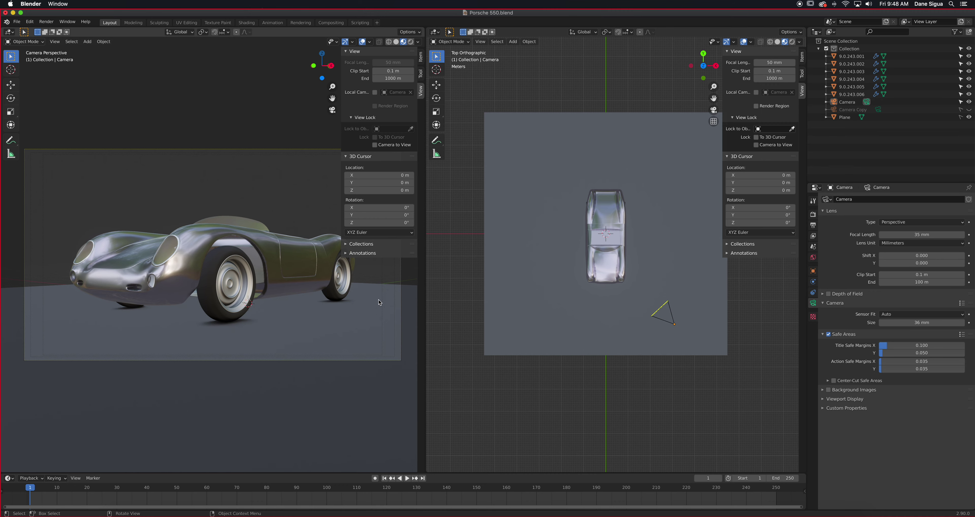
pyautogui.scroll(2, 377, 304)
pyautogui.keyDown('shift'); pyautogui.moveTo(372, 304); pyautogui.dragTo(215, 316, button='middle'); pyautogui.keyUp('shift')
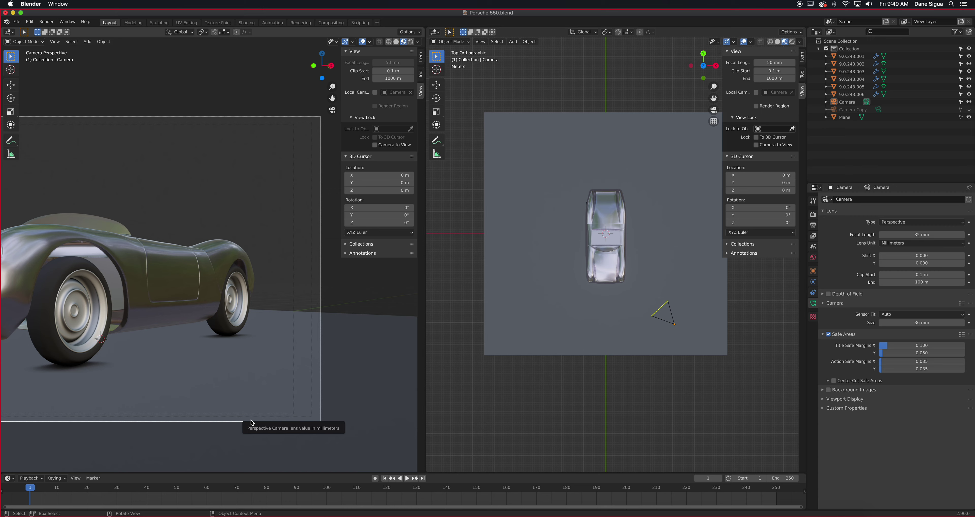
pyautogui.click(828, 334)
pyautogui.click(828, 335)
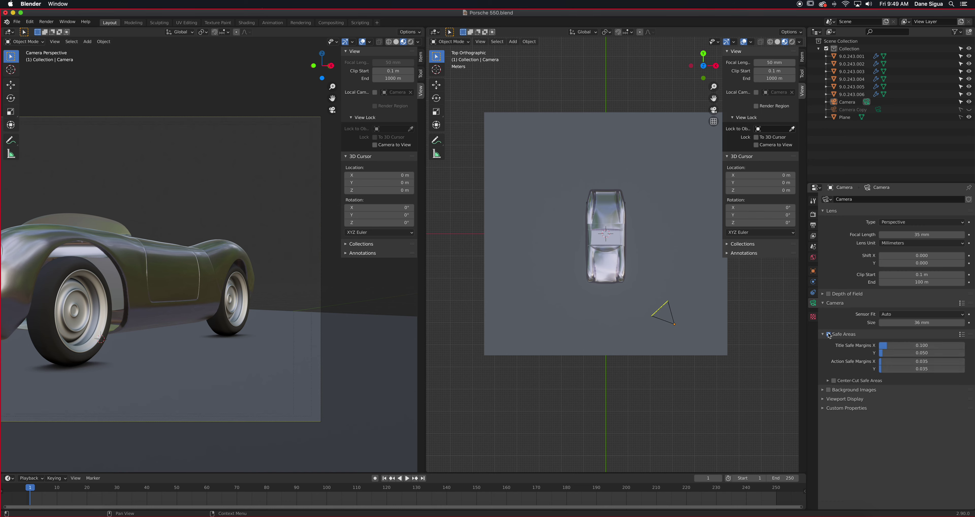
pyautogui.click(828, 334)
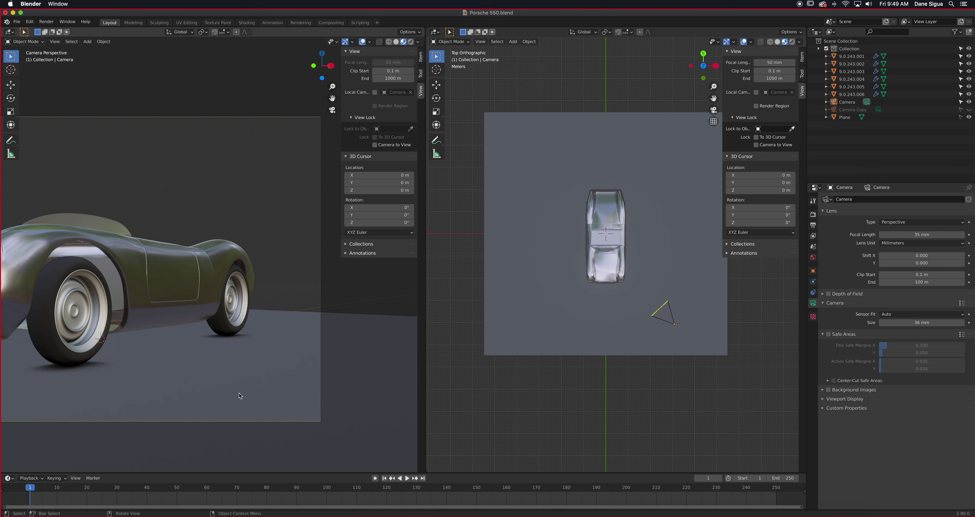
pyautogui.scroll(2, 233, 343)
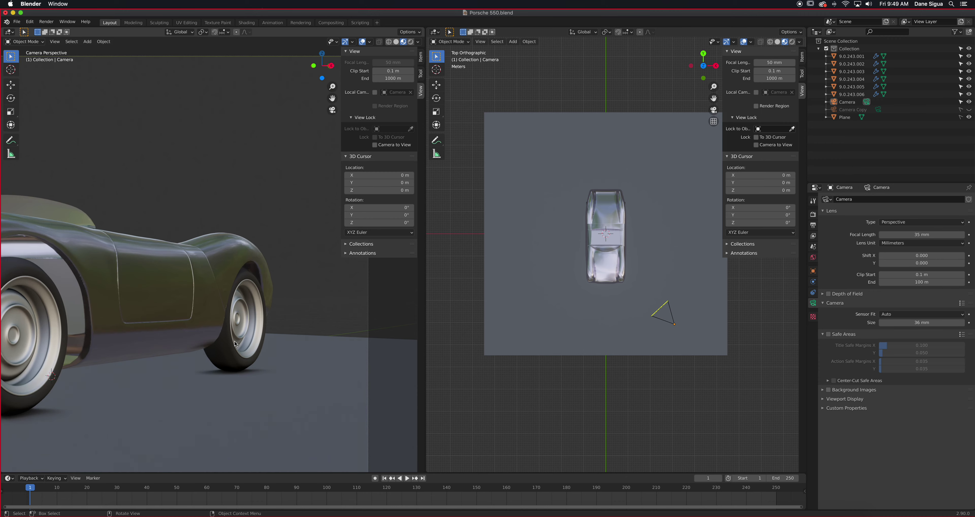
pyautogui.scroll(-4, 233, 343)
pyautogui.click(828, 334)
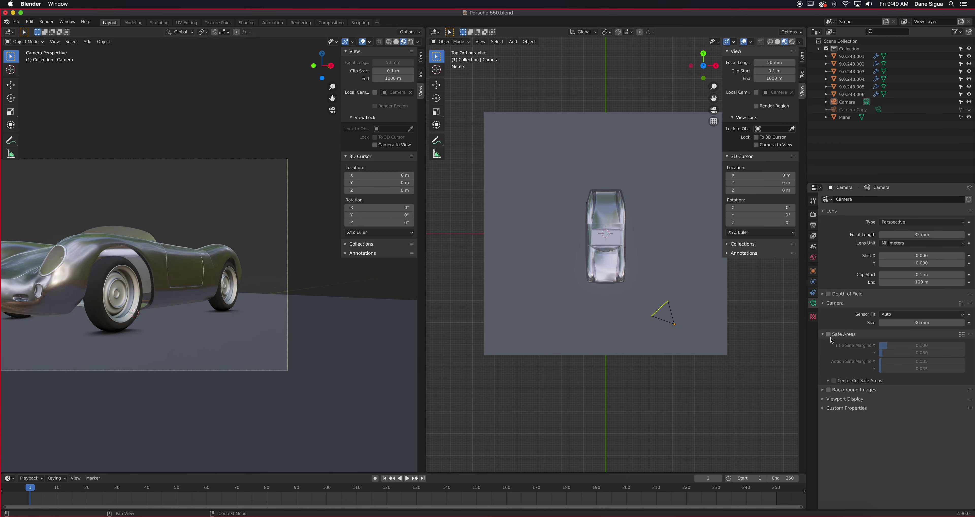
pyautogui.keyDown('shift'); pyautogui.moveTo(154, 300); pyautogui.dragTo(232, 331, button='middle'); pyautogui.keyUp('shift')
pyautogui.scroll(2, 249, 298)
pyautogui.scroll(-3, 249, 298)
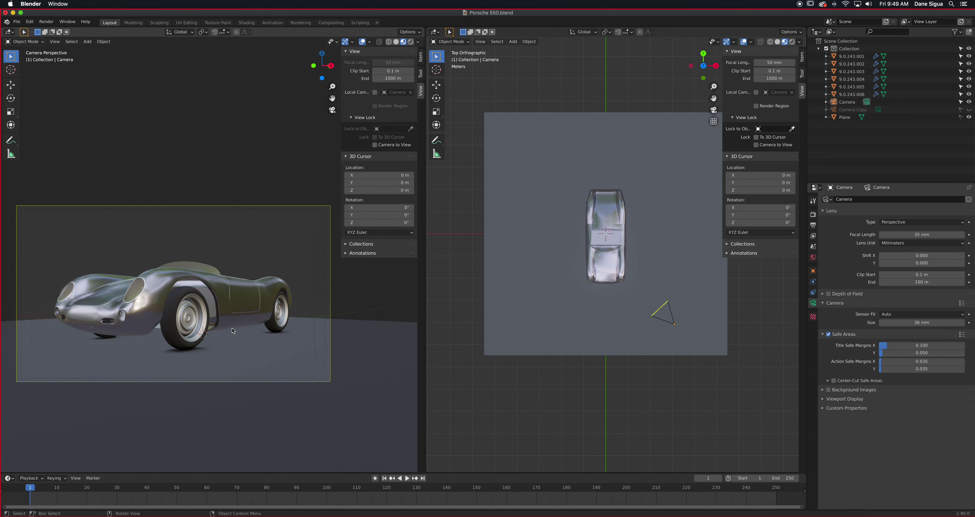
# Select the camera, turn Camera to View back on, and nudge the camera so the car sits slightly higher in the frame
pyautogui.click(673, 317)
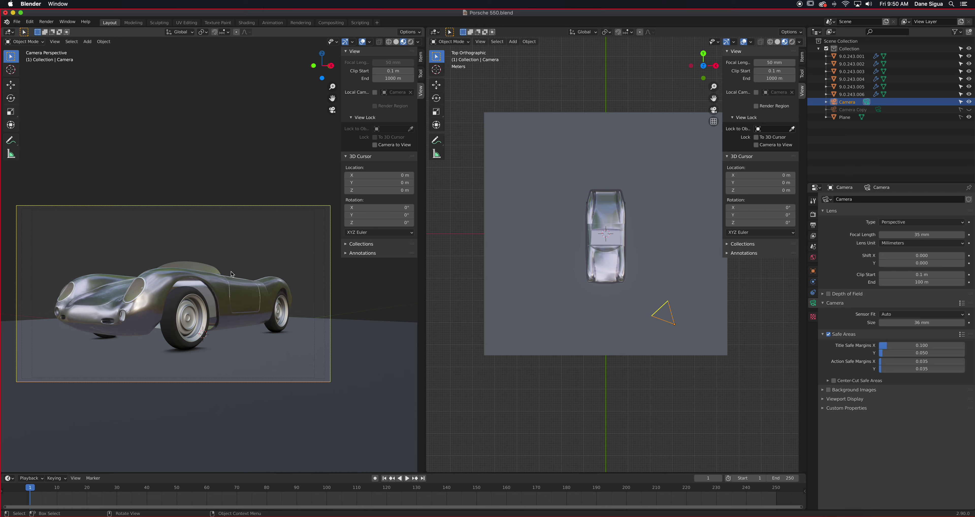
pyautogui.moveTo(179, 282)
pyautogui.keyDown('shift'); pyautogui.mouseDown(button='middle')
pyautogui.moveTo(178, 313)
pyautogui.moveTo(190, 280)
pyautogui.mouseUp(button='middle'); pyautogui.keyUp('shift')
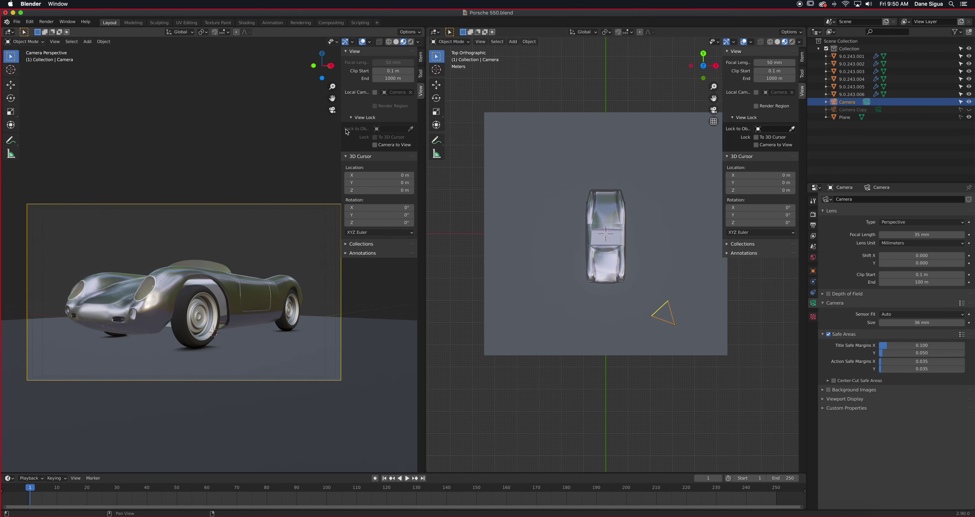
pyautogui.click(375, 145)
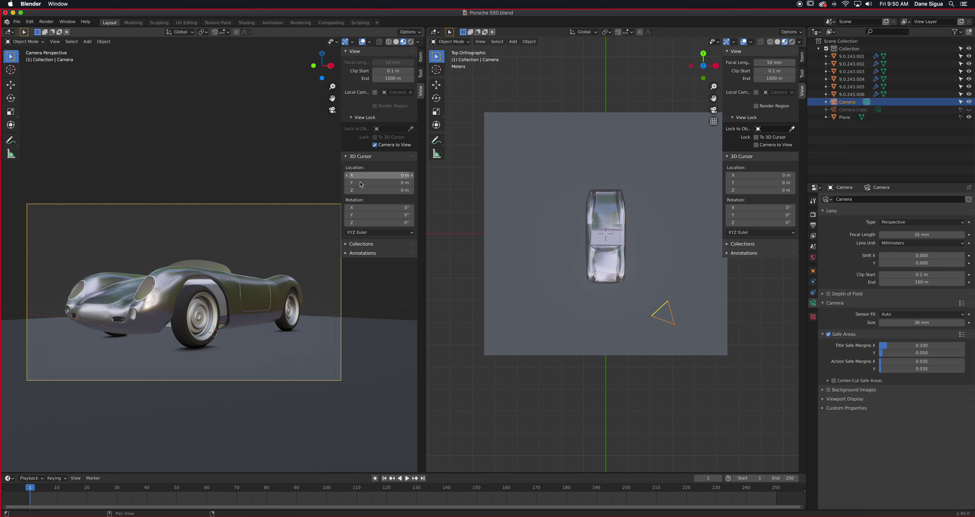
pyautogui.moveTo(244, 279)
pyautogui.keyDown('shift'); pyautogui.mouseDown(button='middle')
pyautogui.moveTo(244, 310)
pyautogui.moveTo(235, 220)
pyautogui.moveTo(243, 271)
pyautogui.mouseUp(button='middle'); pyautogui.keyUp('shift')
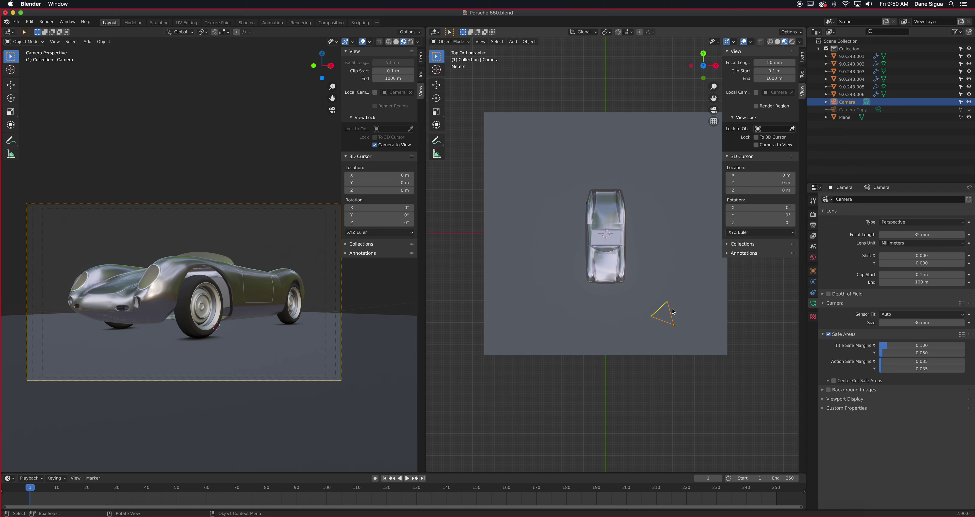
# Display the camera's location, rotation and scale values in the top-view viewport
pyautogui.click(801, 57)
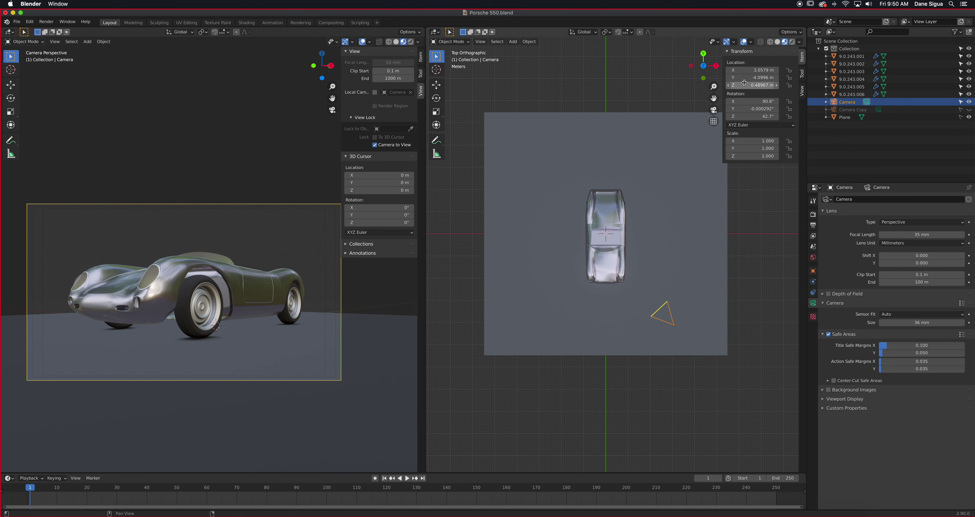
pyautogui.moveTo(745, 87)
pyautogui.mouseDown()
pyautogui.moveTo(766, 87)
pyautogui.moveTo(744, 87)
pyautogui.mouseUp()
pyautogui.rightClick(808, 172)
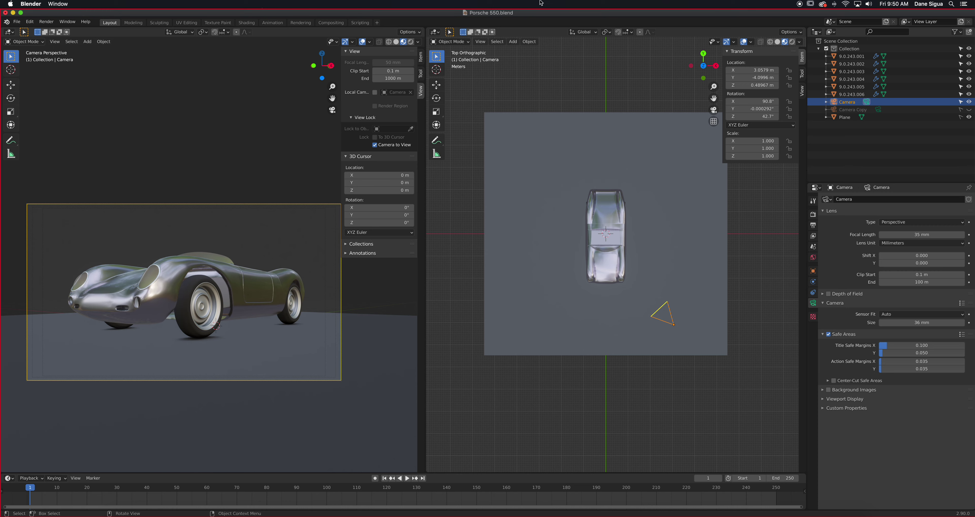
# Split the top-view area vertically into two viewports and set the new one to front orthographic view
pyautogui.rightClick(576, 28)
pyautogui.click(577, 37)
pyautogui.click(621, 80)
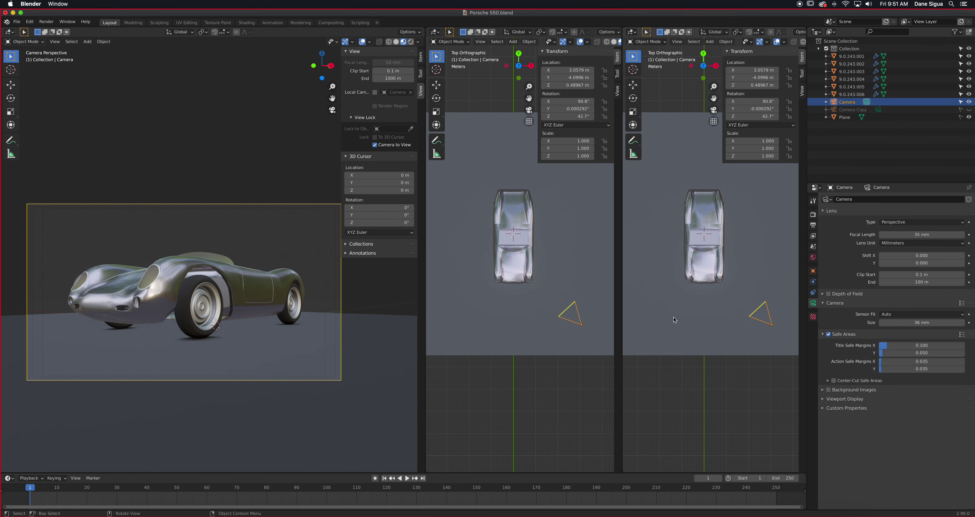
pyautogui.press('KP_1')
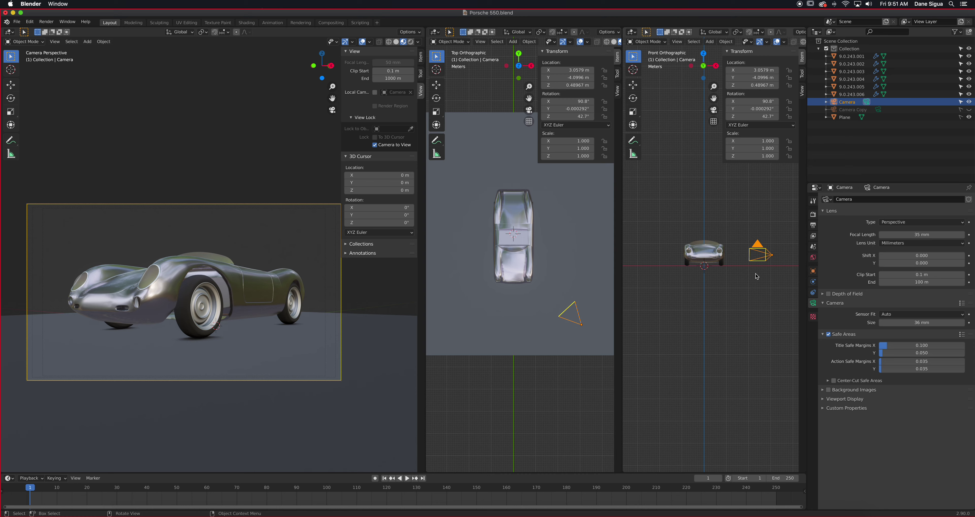
# Raise the camera to a Z location of 0.58967 m
pyautogui.moveTo(747, 85)
pyautogui.mouseDown()
pyautogui.moveTo(765, 85)
pyautogui.moveTo(753, 85)
pyautogui.moveTo(758, 70)
pyautogui.moveTo(681, 70)
pyautogui.moveTo(782, 77)
pyautogui.moveTo(732, 78)
pyautogui.moveTo(768, 77)
pyautogui.moveTo(746, 83)
pyautogui.mouseUp()
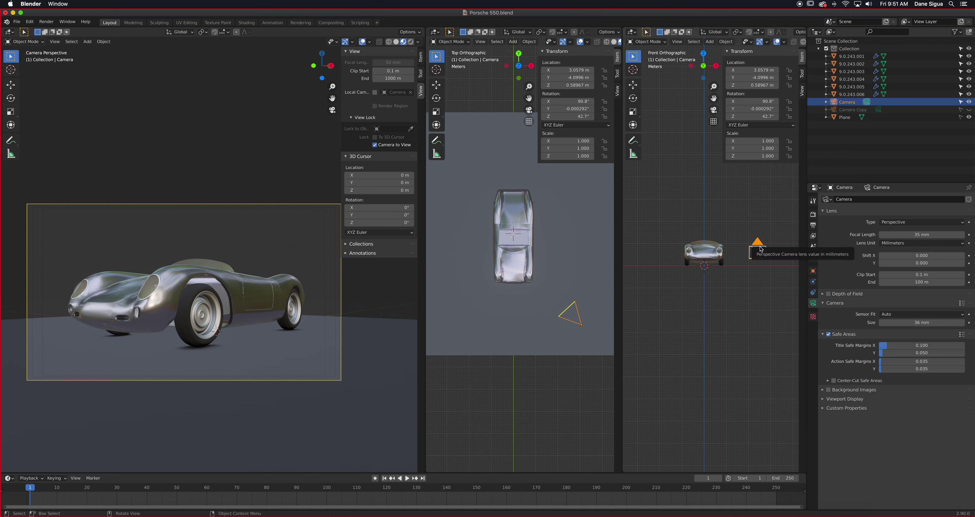
# Try sliding the camera along the global X axis toward the car's centre line
pyautogui.press('g')
pyautogui.press('x')
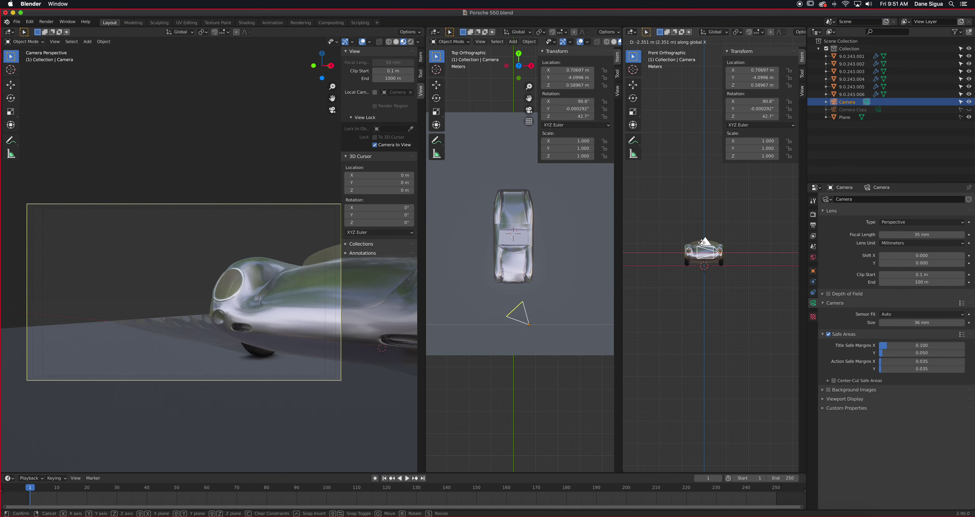
pyautogui.click(762, 251)
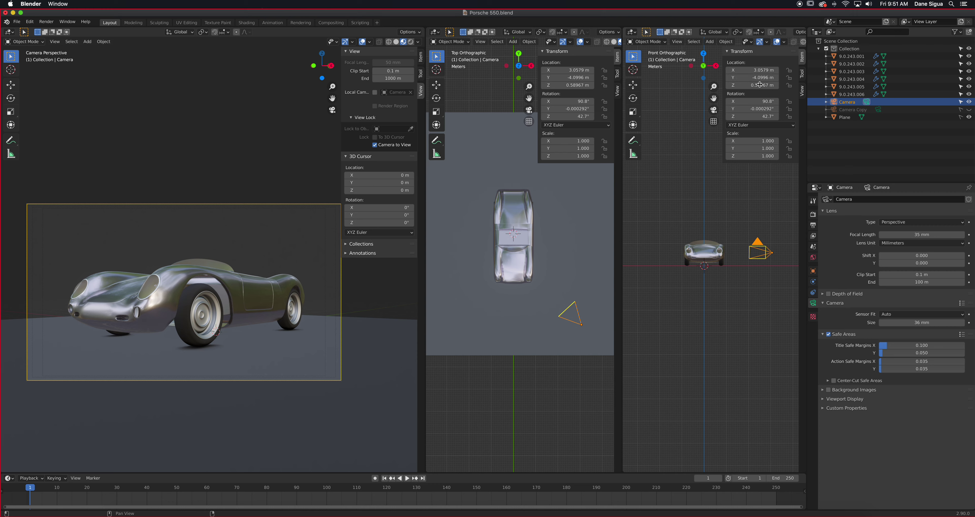